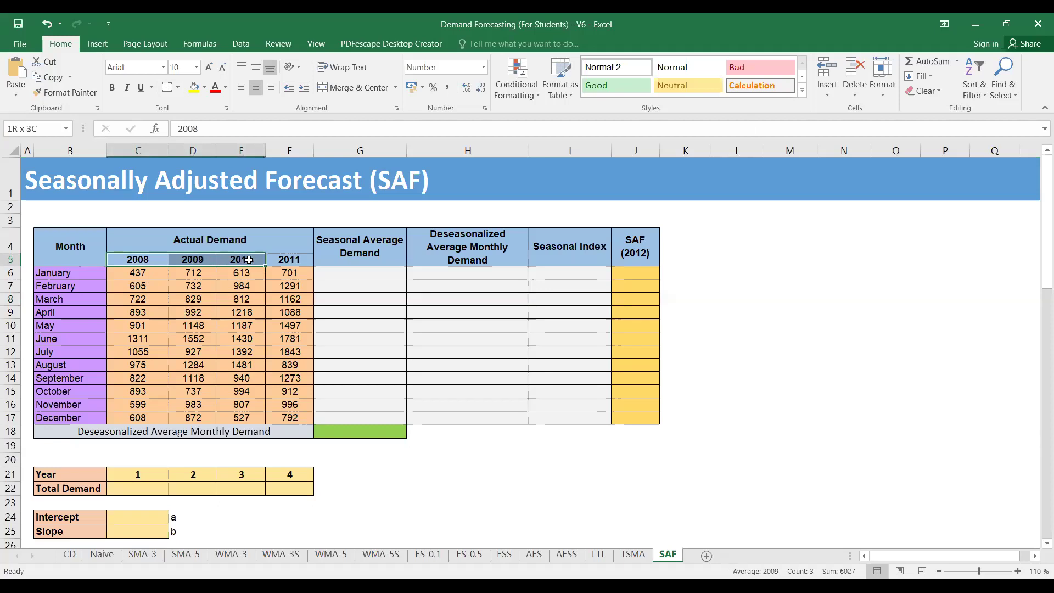
pyautogui.click(265, 303)
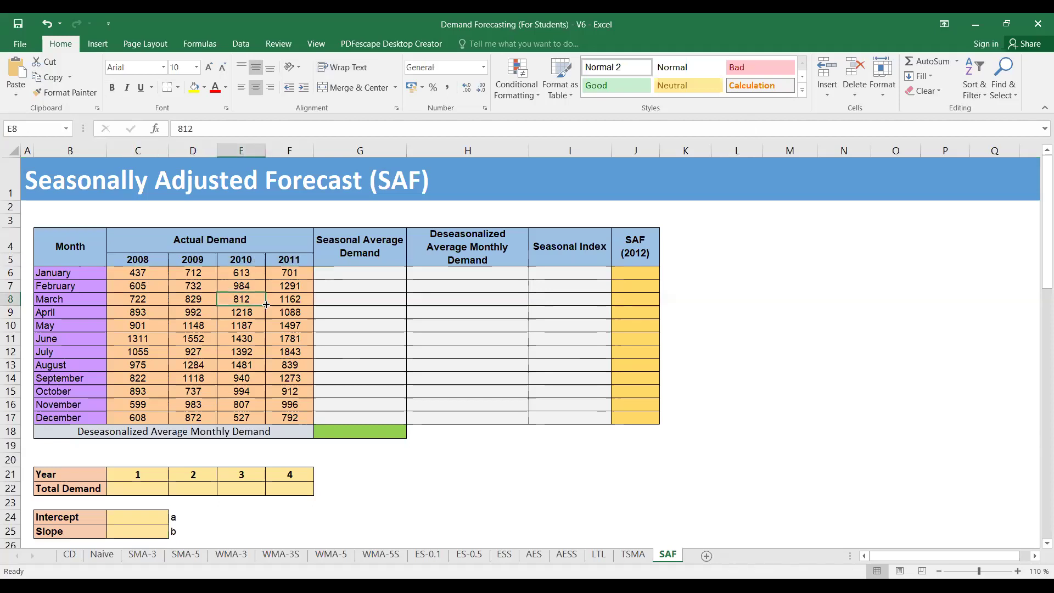
pyautogui.click(333, 306)
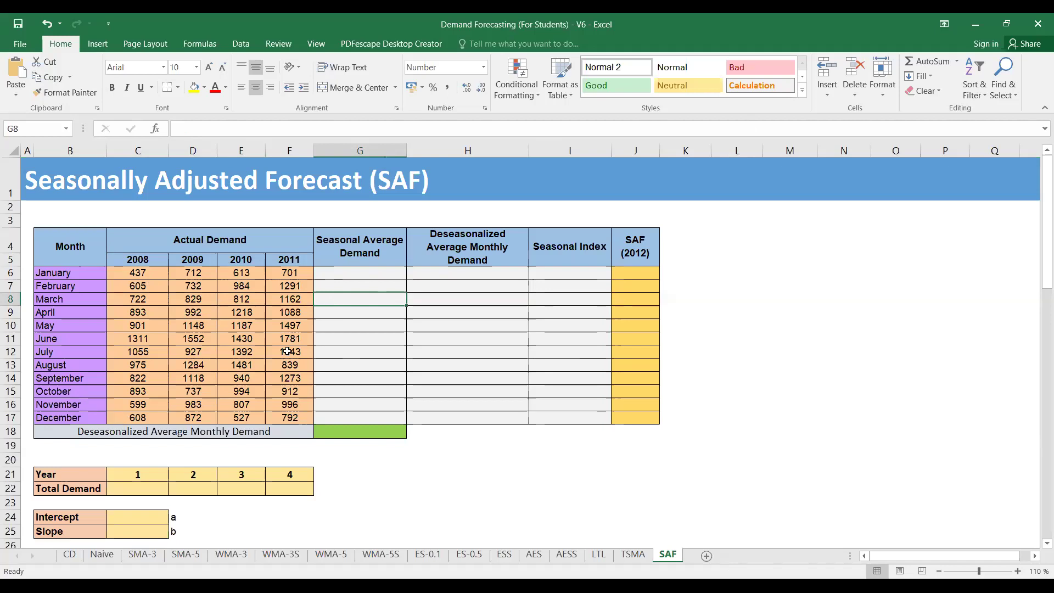
# Calculate January's Seasonal Average Demand in G6 with the formula =AVERAGE(C6:F6)
pyautogui.click(370, 273)
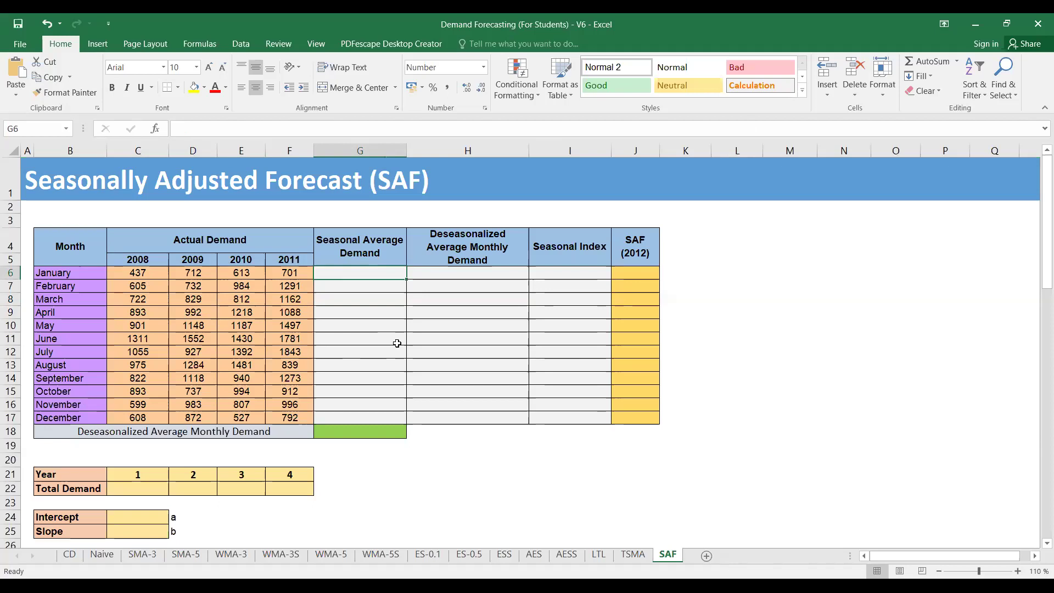
pyautogui.write('=av')
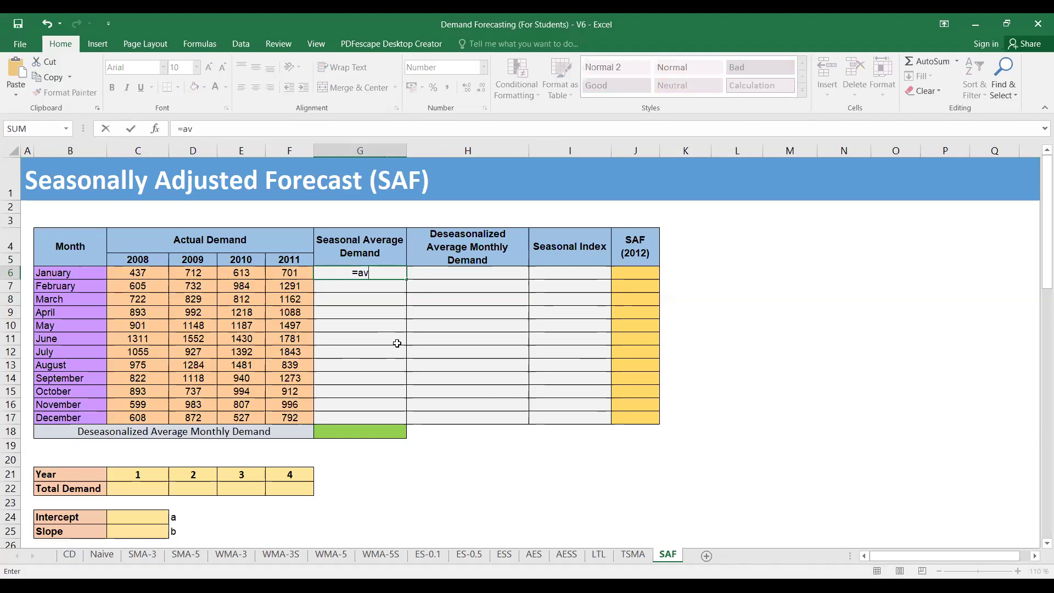
pyautogui.write('erage(')
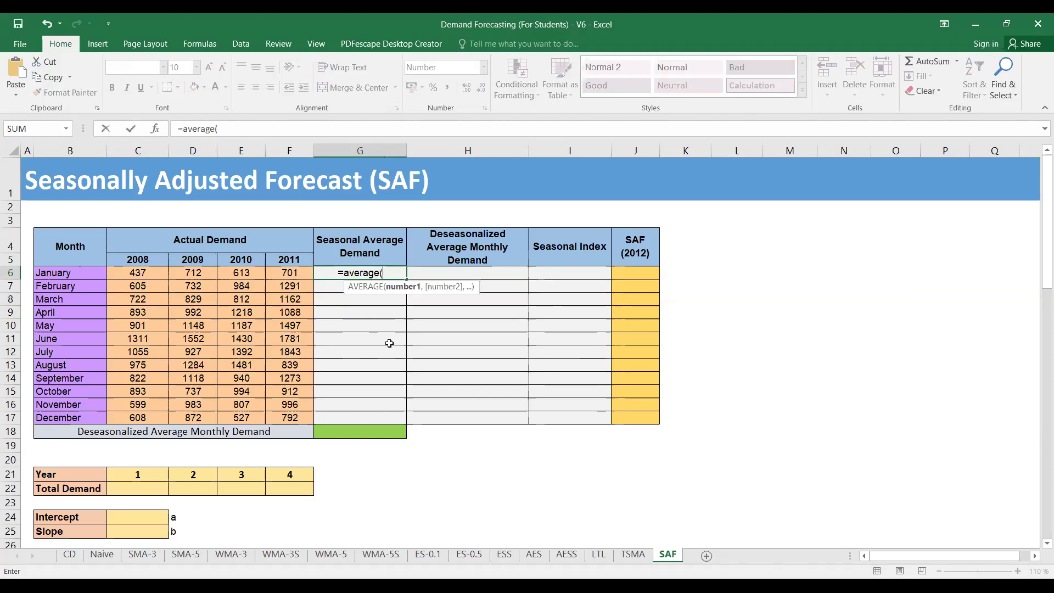
pyautogui.click(165, 274)
pyautogui.moveTo(166, 275); pyautogui.dragTo(275, 279)
pyautogui.write(')')
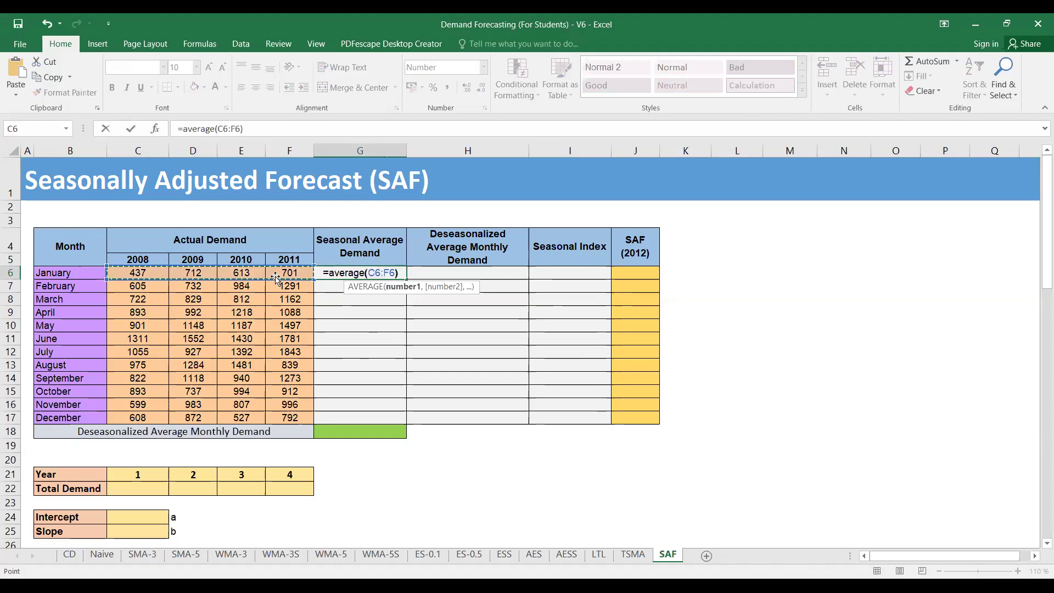
pyautogui.press('Return')
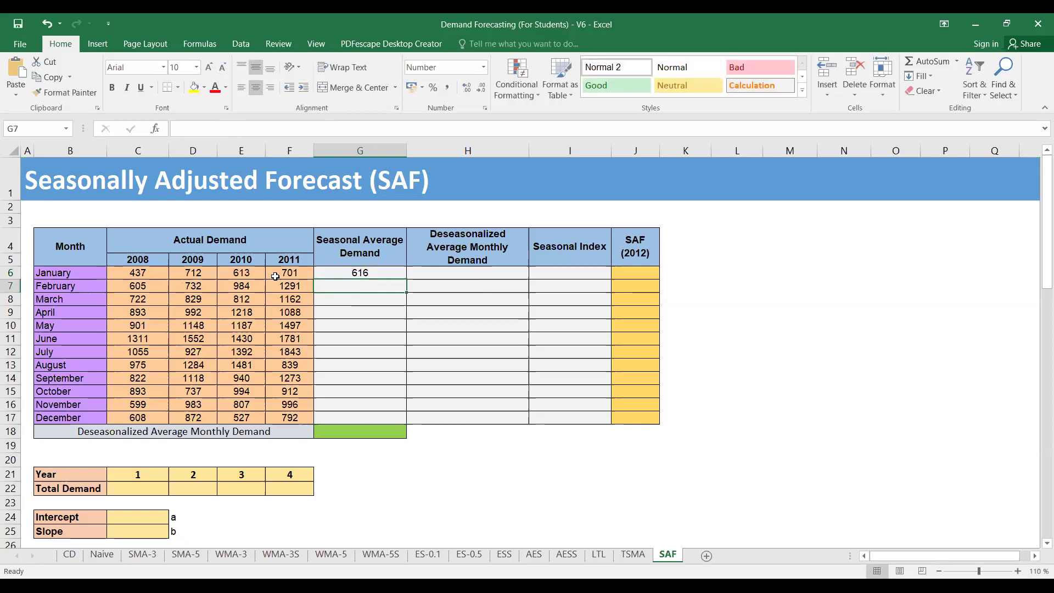
# Fill the January seasonal average formula down to December in G17, and inspect the copied formulas for December and September
pyautogui.click(361, 272)
pyautogui.moveTo(406, 282); pyautogui.dragTo(402, 425)
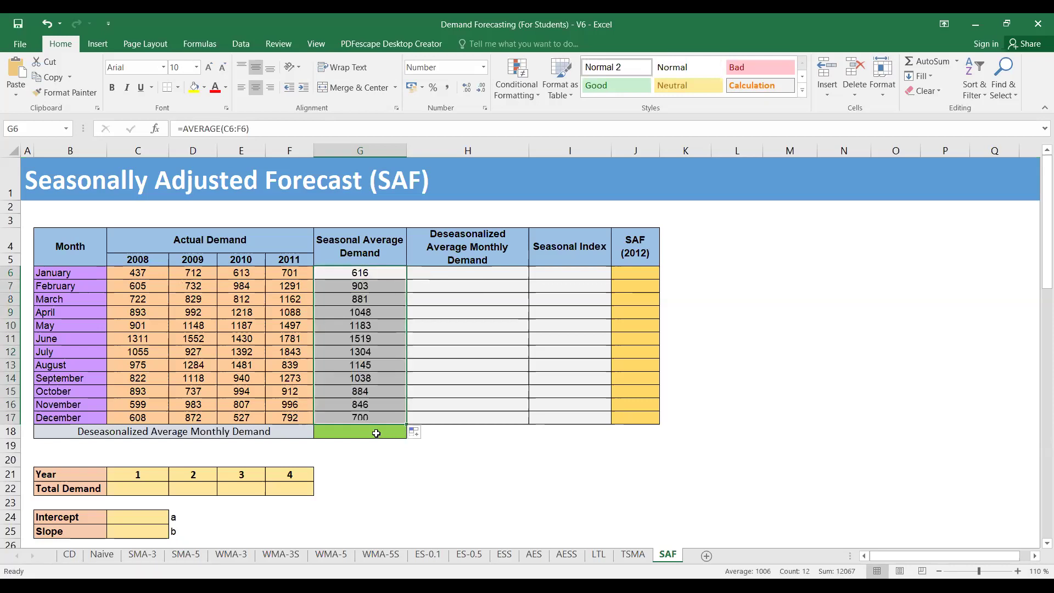
pyautogui.doubleClick(369, 416)
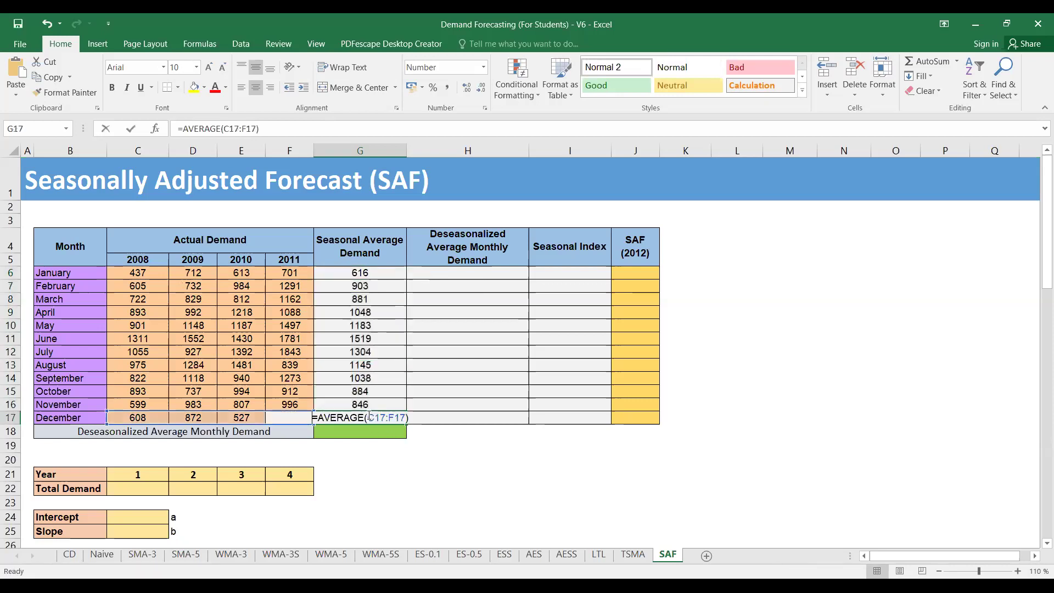
pyautogui.press('Escape')
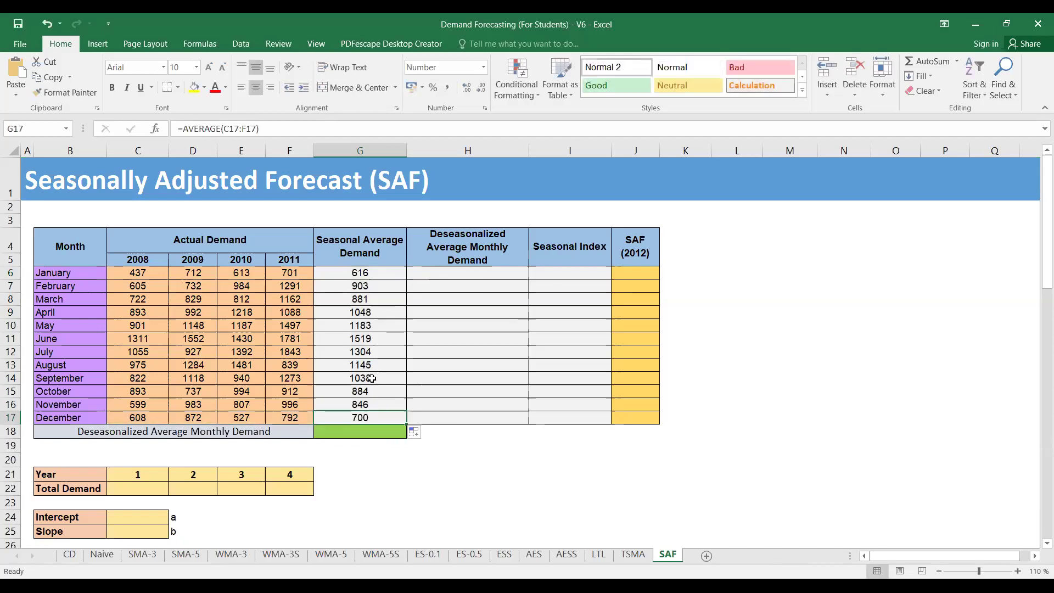
pyautogui.doubleClick(373, 378)
pyautogui.press('Escape')
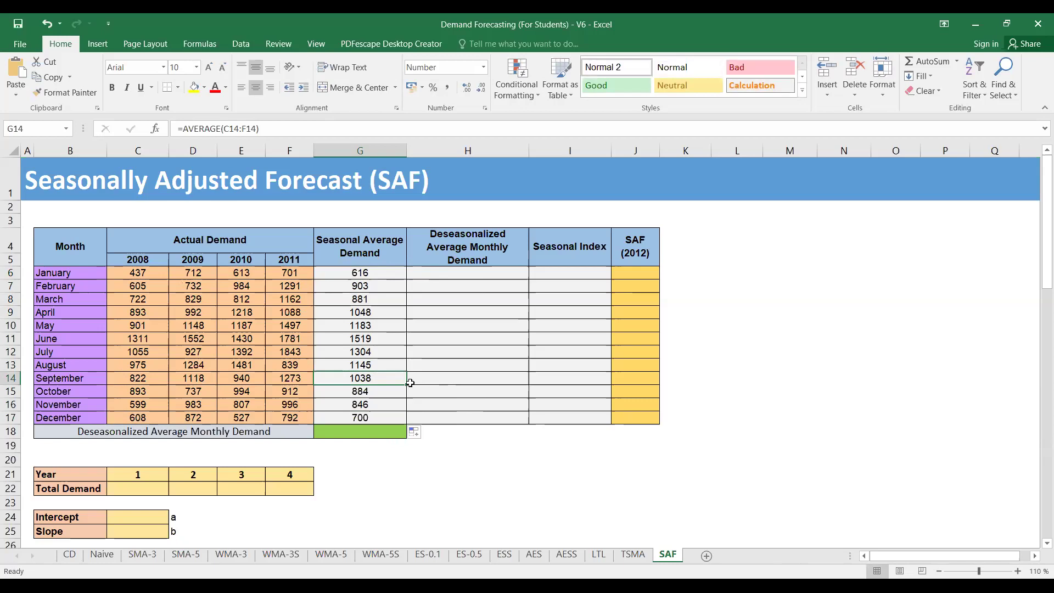
# Calculate the Deseasonalized Average Monthly Demand in G18 with the formula =AVERAGE(G6:G17)
pyautogui.click(362, 433)
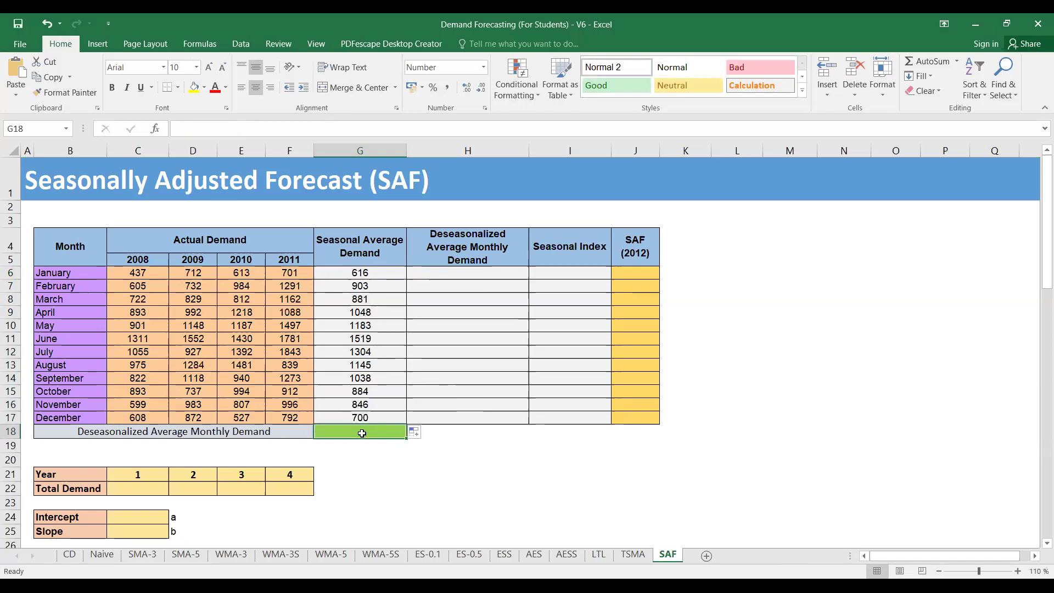
pyautogui.write('=')
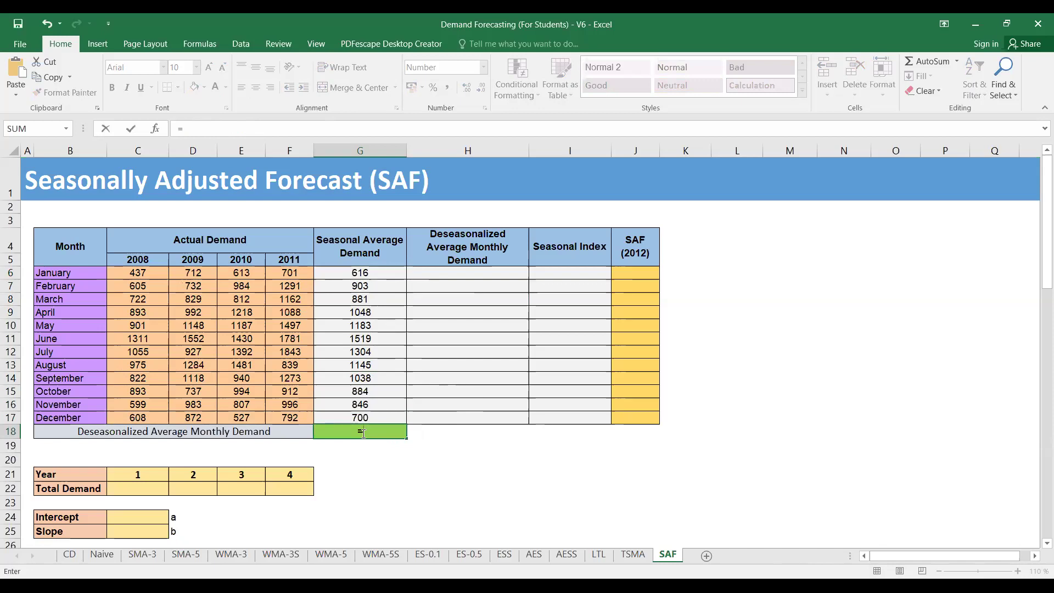
pyautogui.write('average')
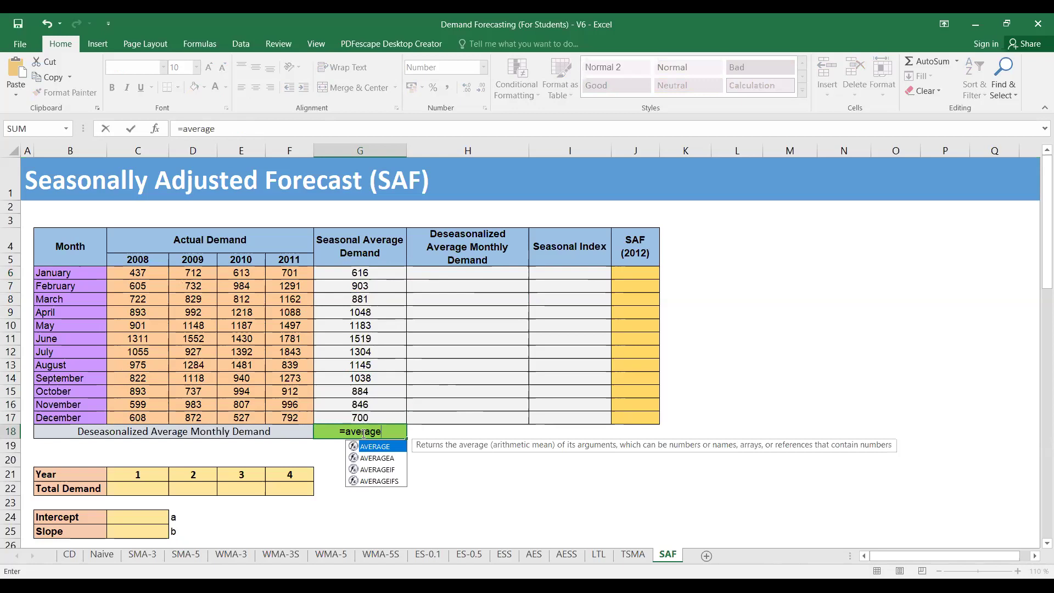
pyautogui.write('(')
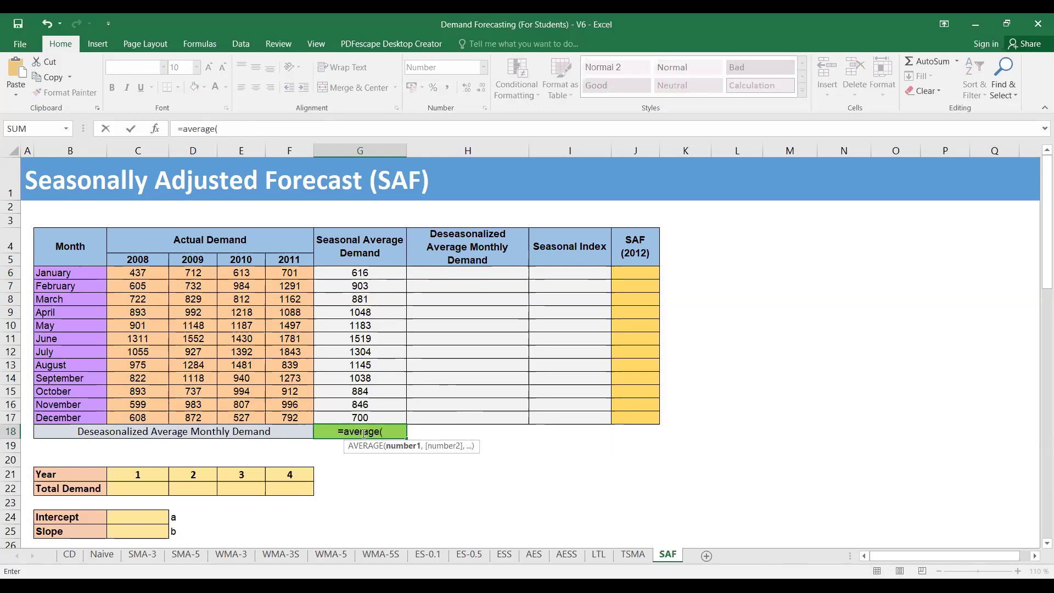
pyautogui.click(350, 273)
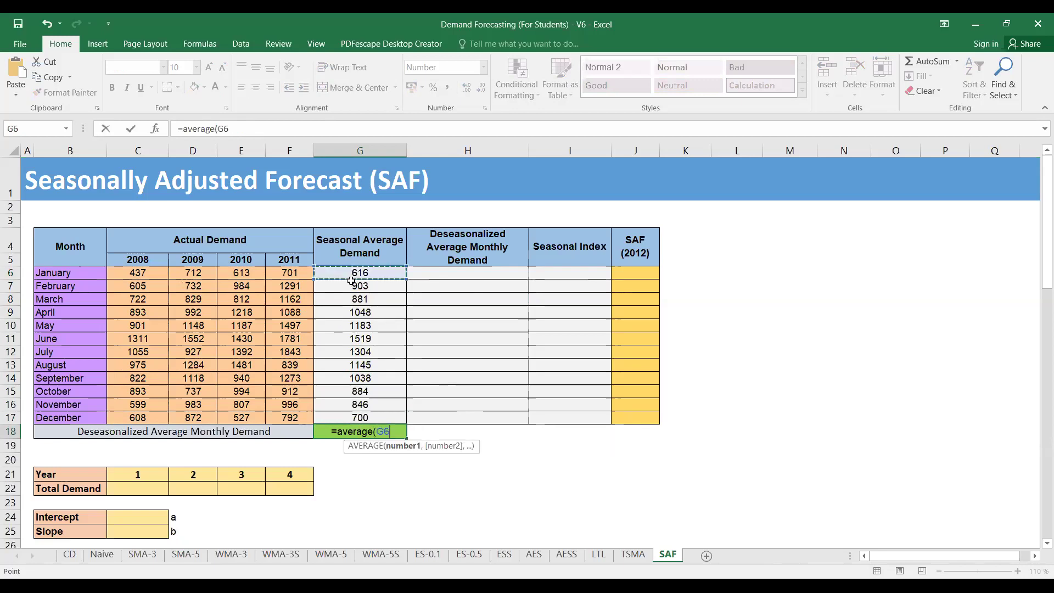
pyautogui.hotkey('ctrl', 'shift', 'Down')
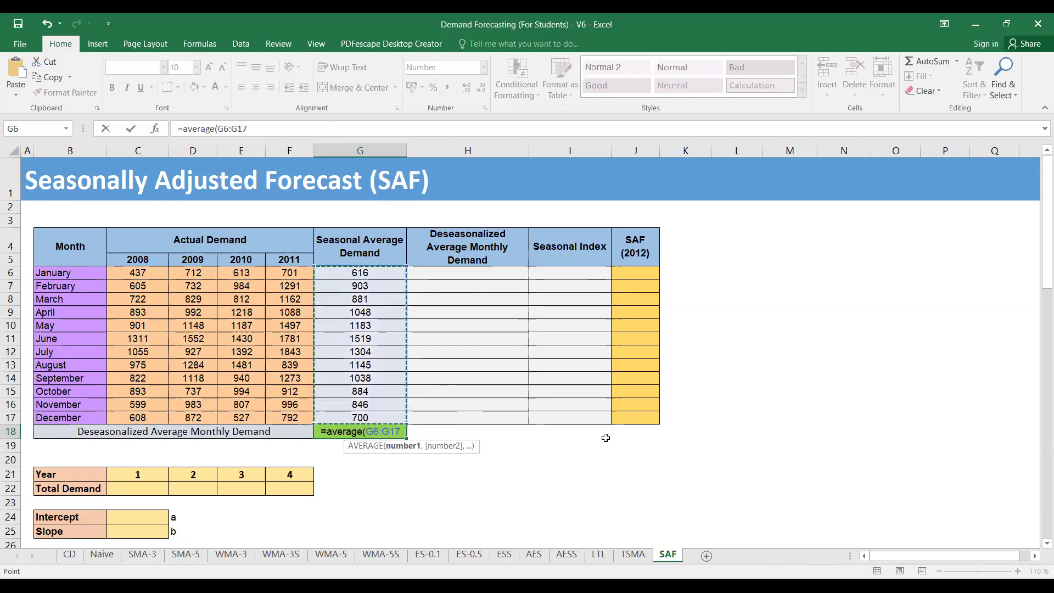
pyautogui.write(')')
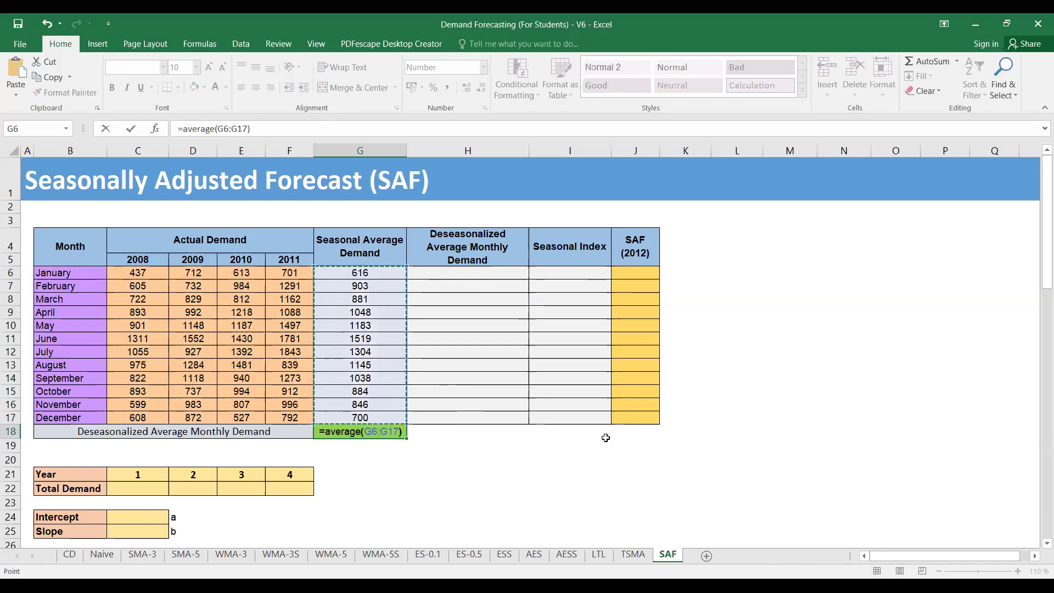
pyautogui.press('Return')
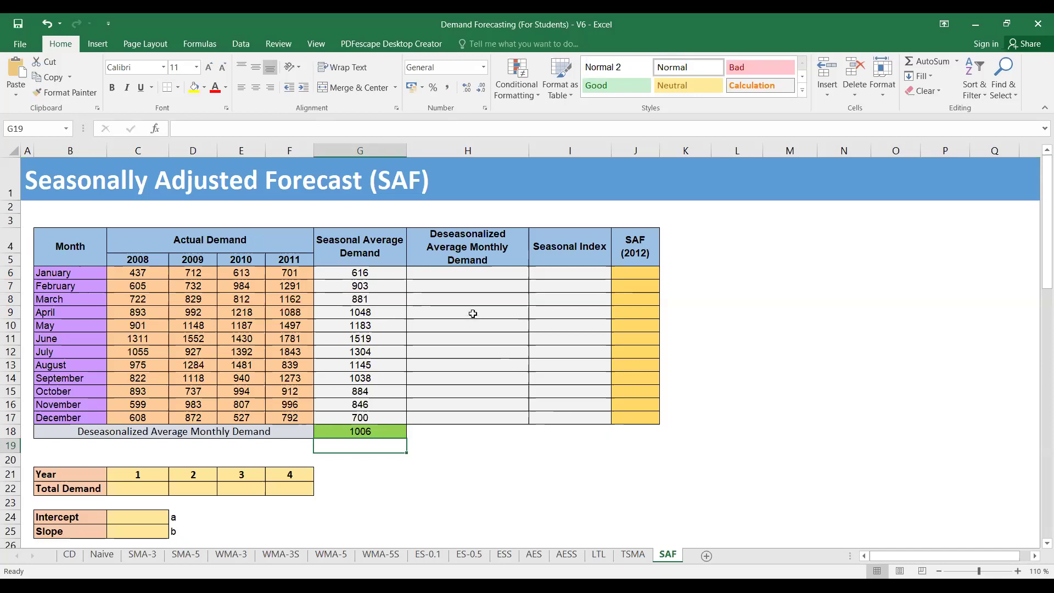
# Link January's Deseasonalized Average Monthly Demand in H6 to the overall average with =G18
pyautogui.click(454, 275)
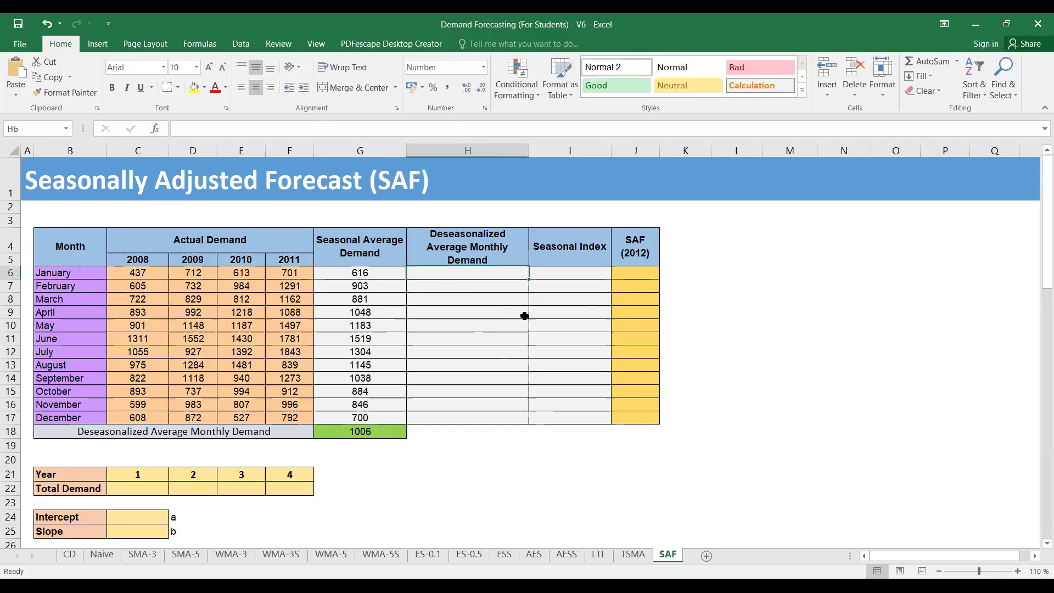
pyautogui.write('=')
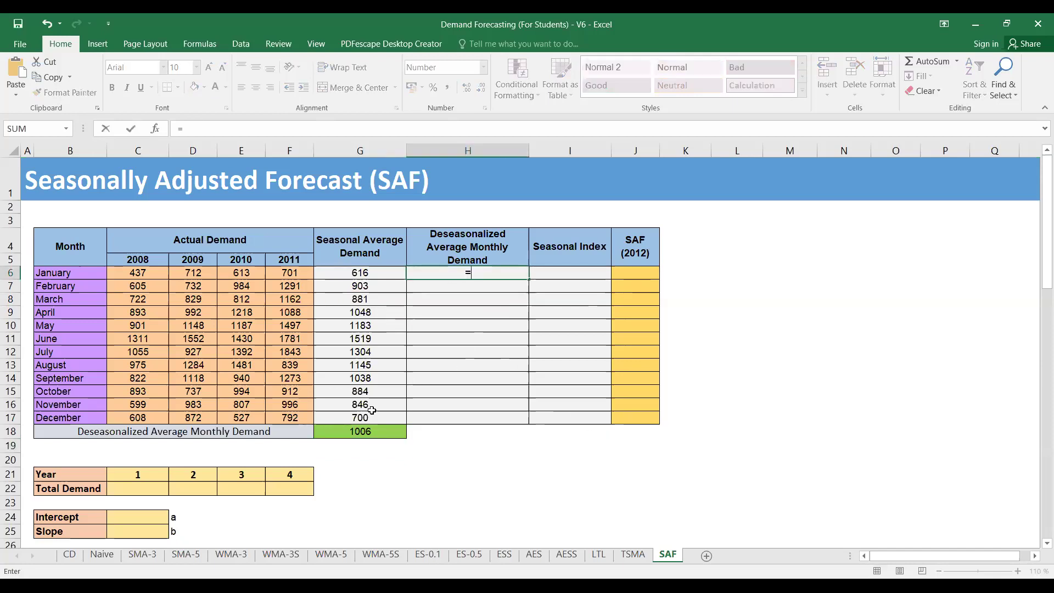
pyautogui.click(355, 431)
pyautogui.press('Return')
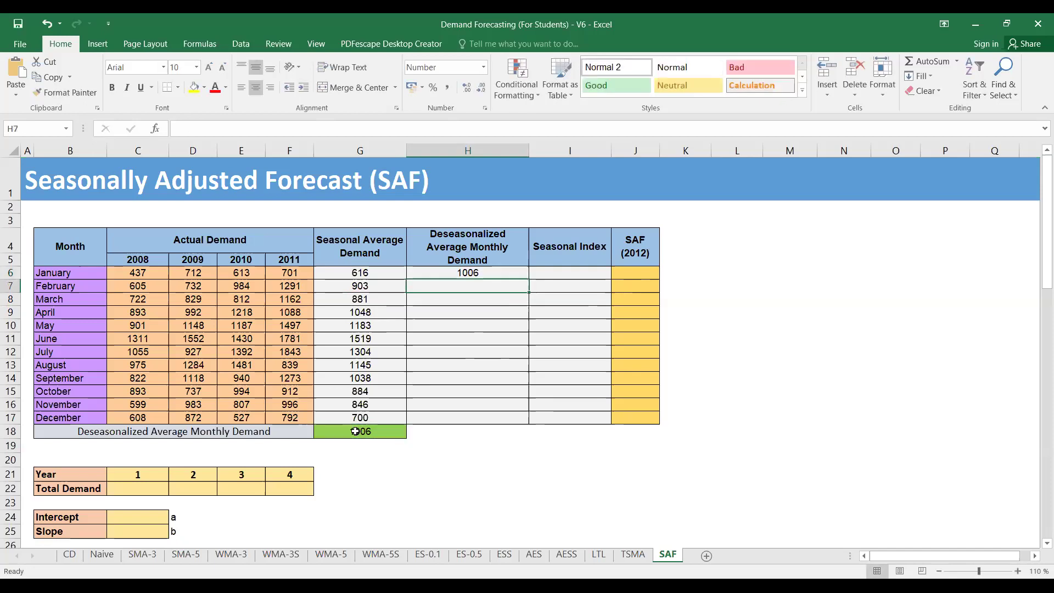
# Try to fill the =G18 reference from H6 down to H17, and clear the copied cells H7:H17
pyautogui.click(468, 276)
pyautogui.moveTo(531, 280); pyautogui.dragTo(531, 423)
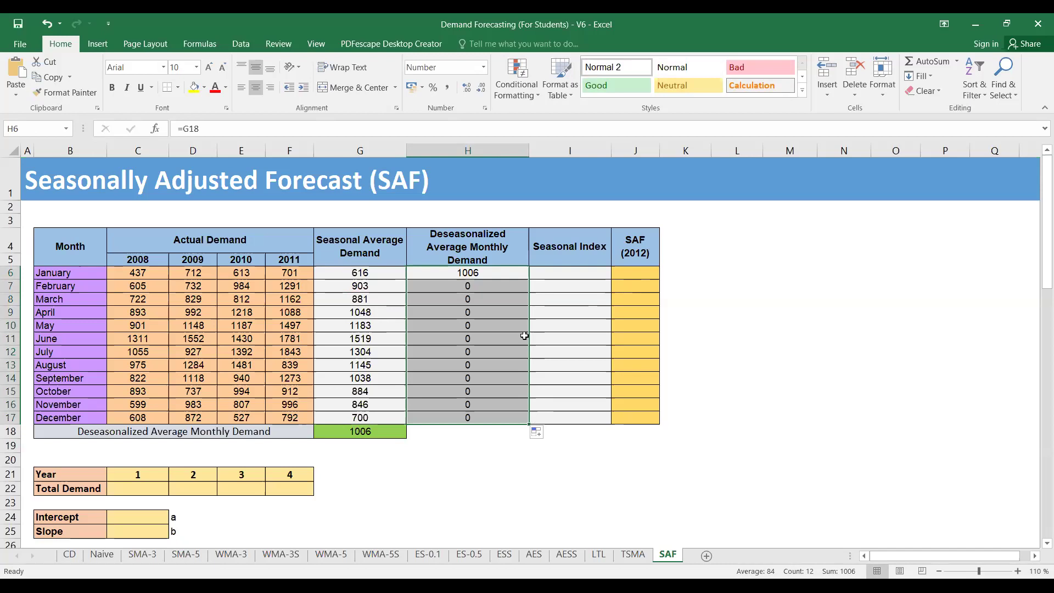
pyautogui.click(476, 272)
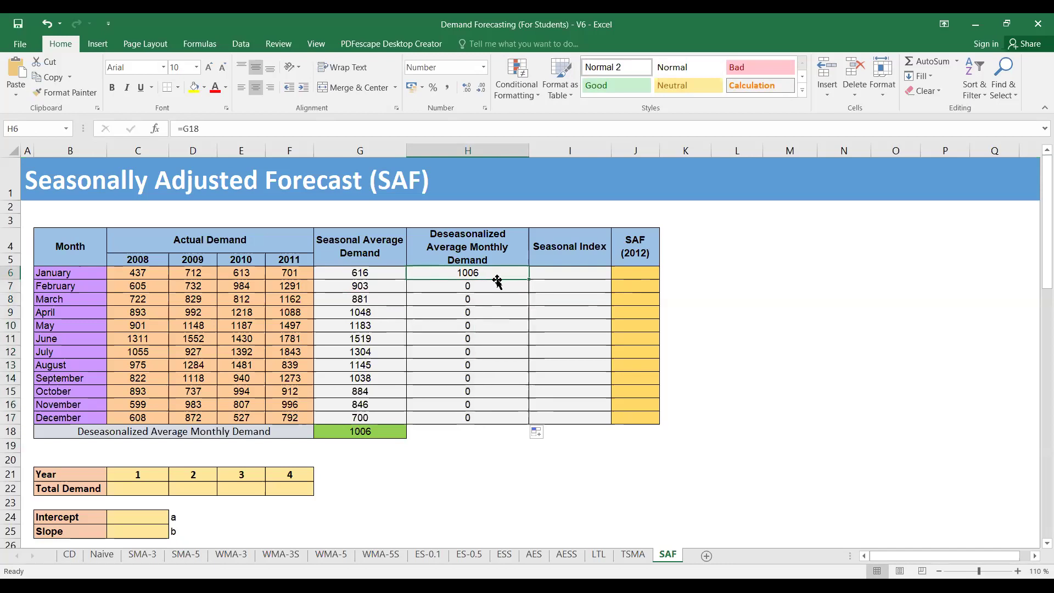
pyautogui.moveTo(473, 286); pyautogui.dragTo(485, 415)
pyautogui.press('Delete')
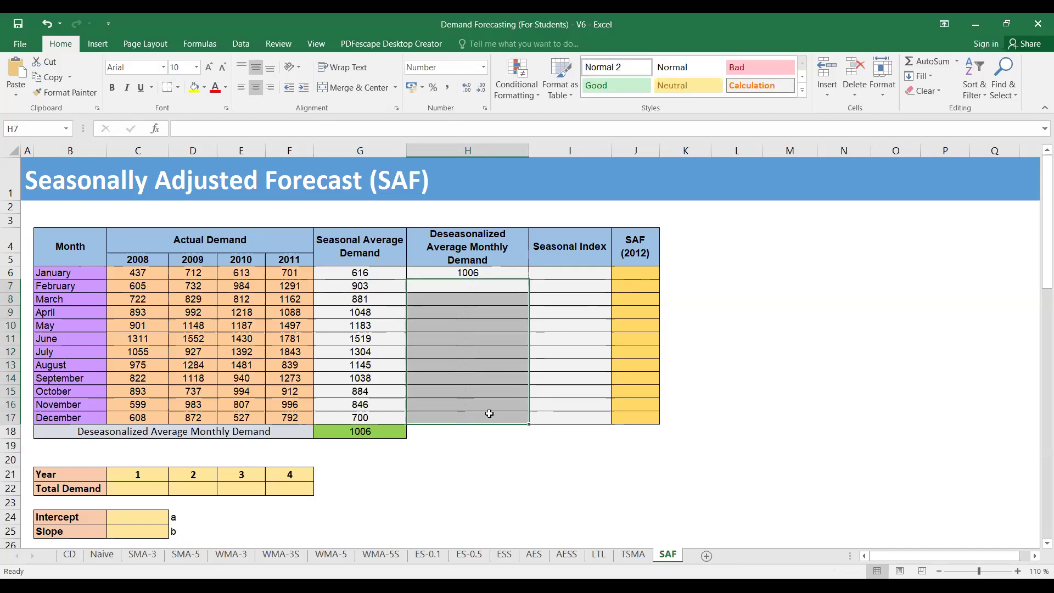
# Try again to fill the =G18 reference from January down to December, and undo the fill
pyautogui.click(502, 273)
pyautogui.moveTo(528, 279); pyautogui.dragTo(526, 423)
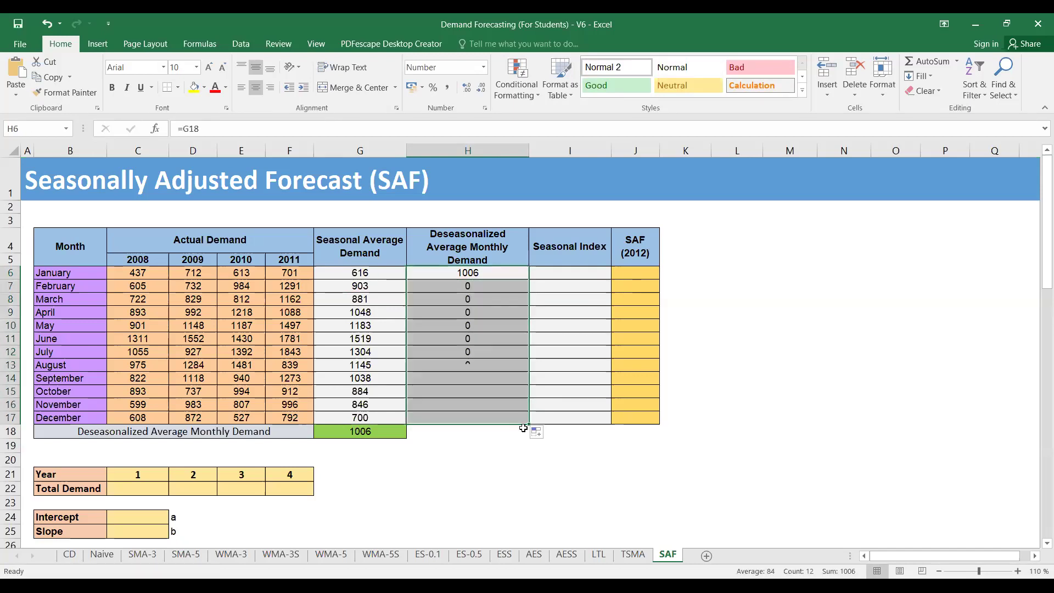
pyautogui.click(482, 310)
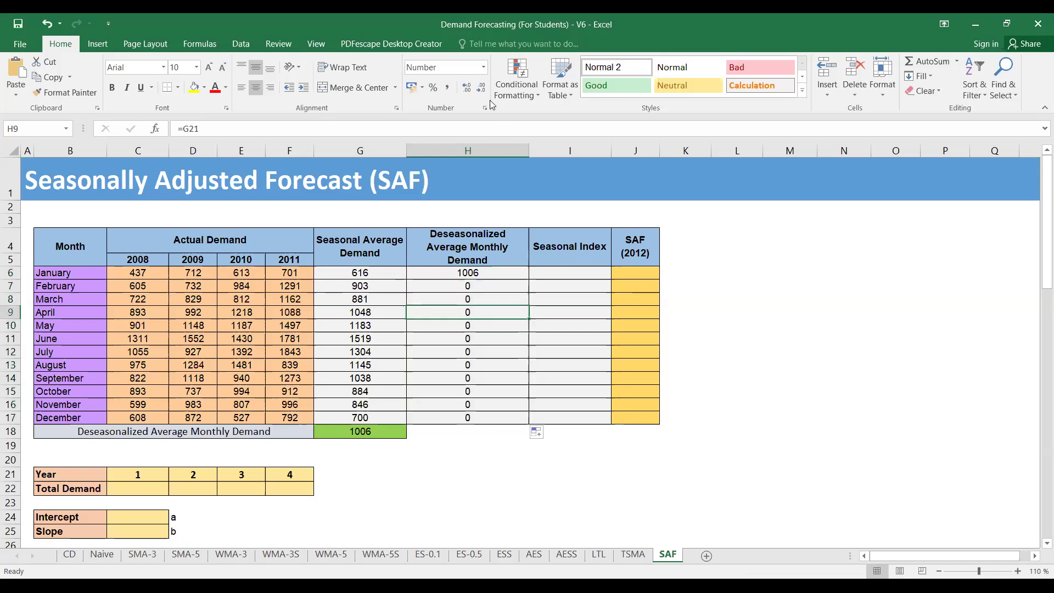
pyautogui.hotkey('ctrl', 'z')
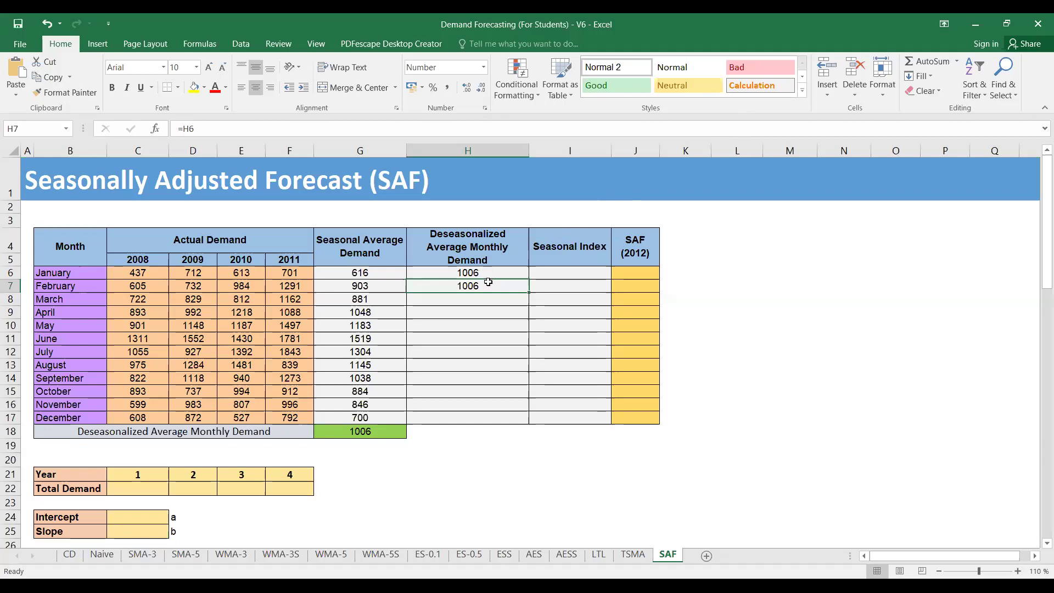
# Set February's deseasonalized demand in H7 to =H6 and fill that formula down to December in H17
pyautogui.moveTo(528, 292); pyautogui.dragTo(524, 421)
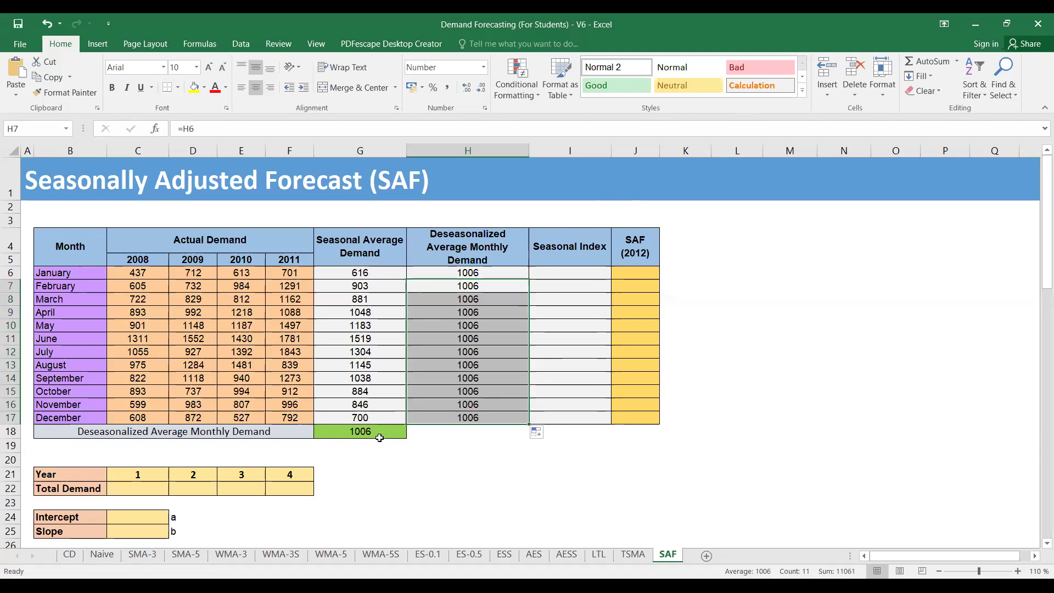
# Calculate January's Seasonal Index in I6 as seasonal average demand divided by deseasonalized average monthly demand with =G6/H6
pyautogui.click(560, 273)
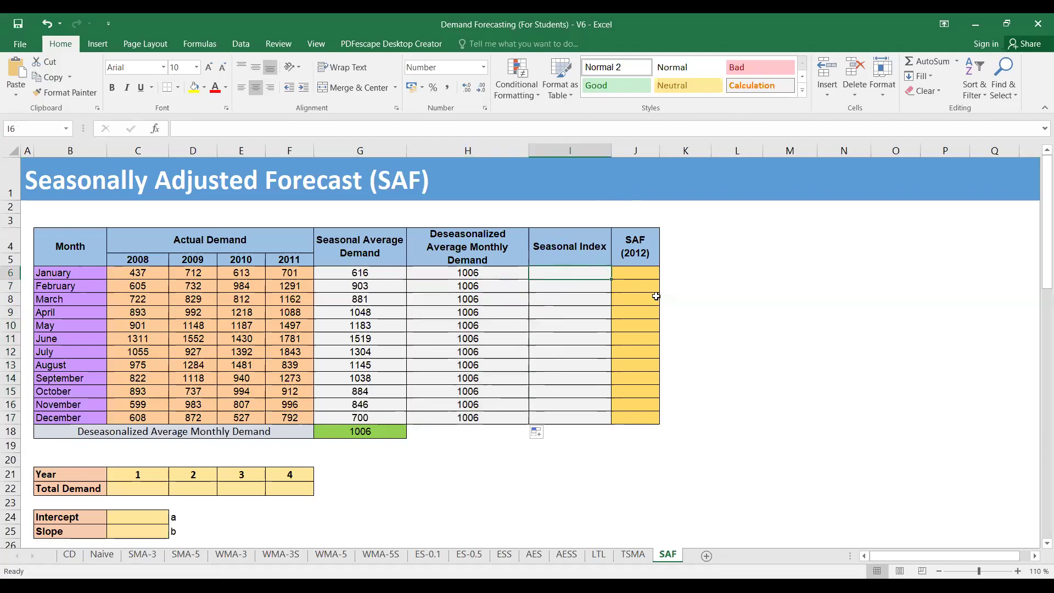
pyautogui.write('=')
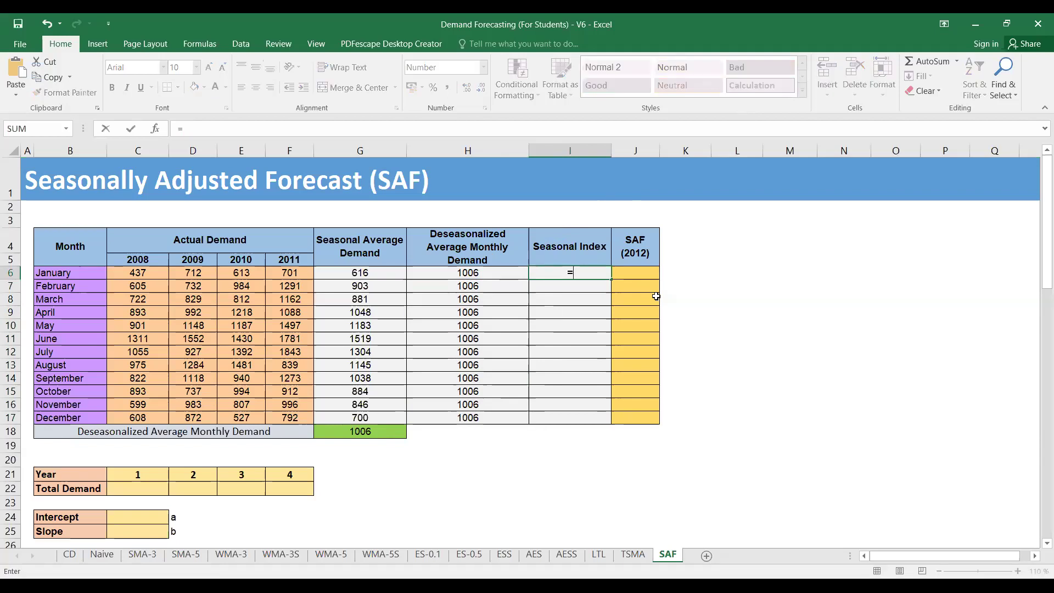
pyautogui.click(354, 275)
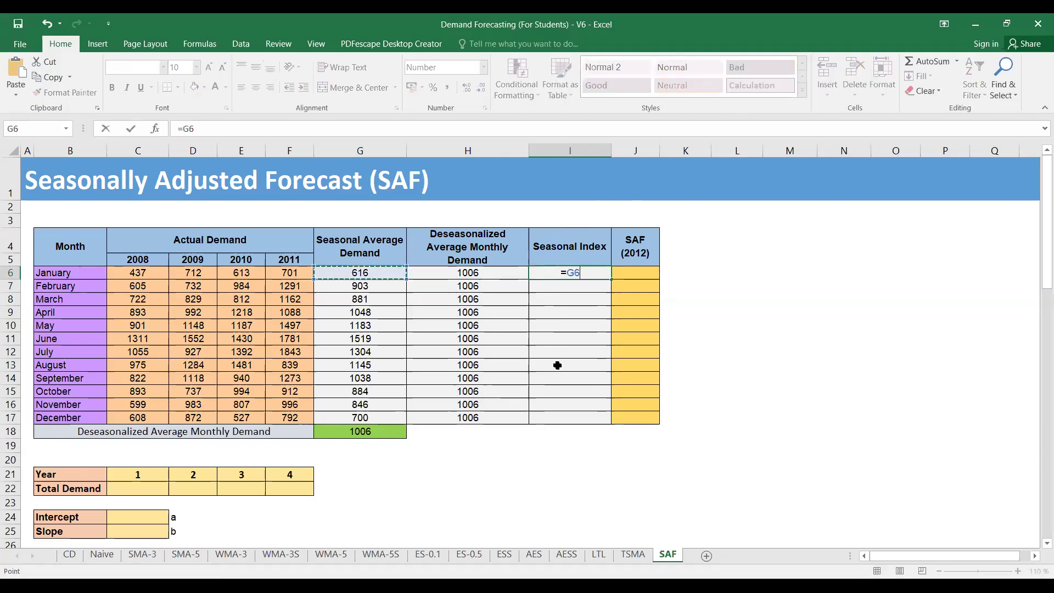
pyautogui.write('/')
pyautogui.click(484, 272)
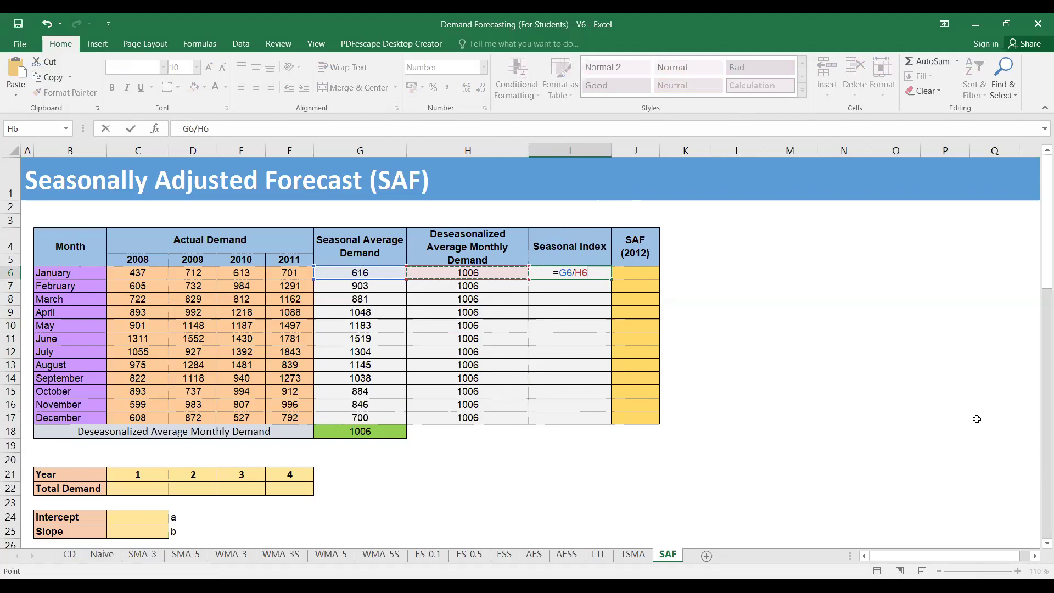
pyautogui.press('Left')
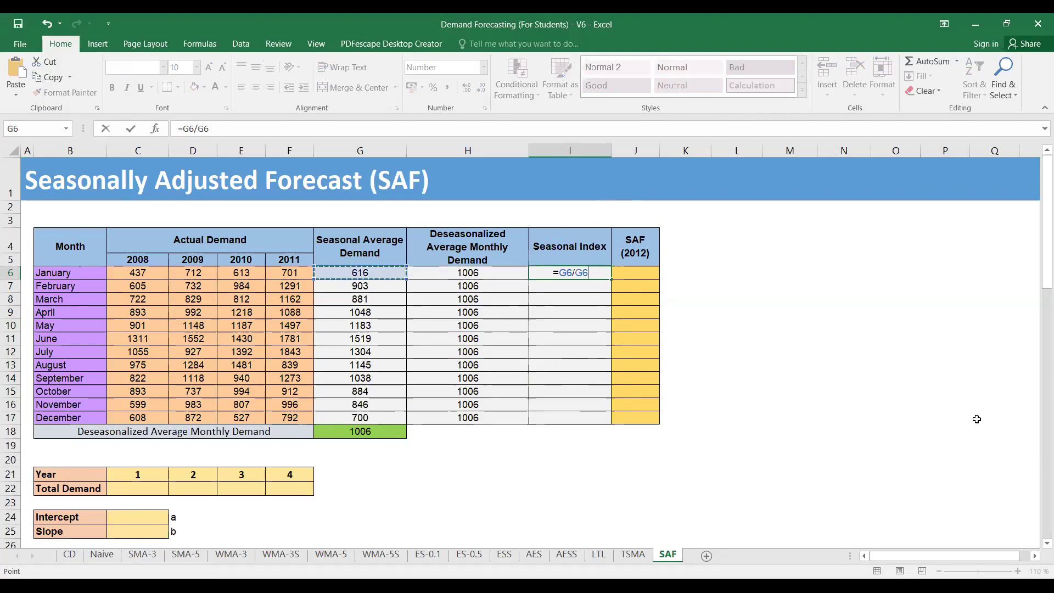
pyautogui.press('Right')
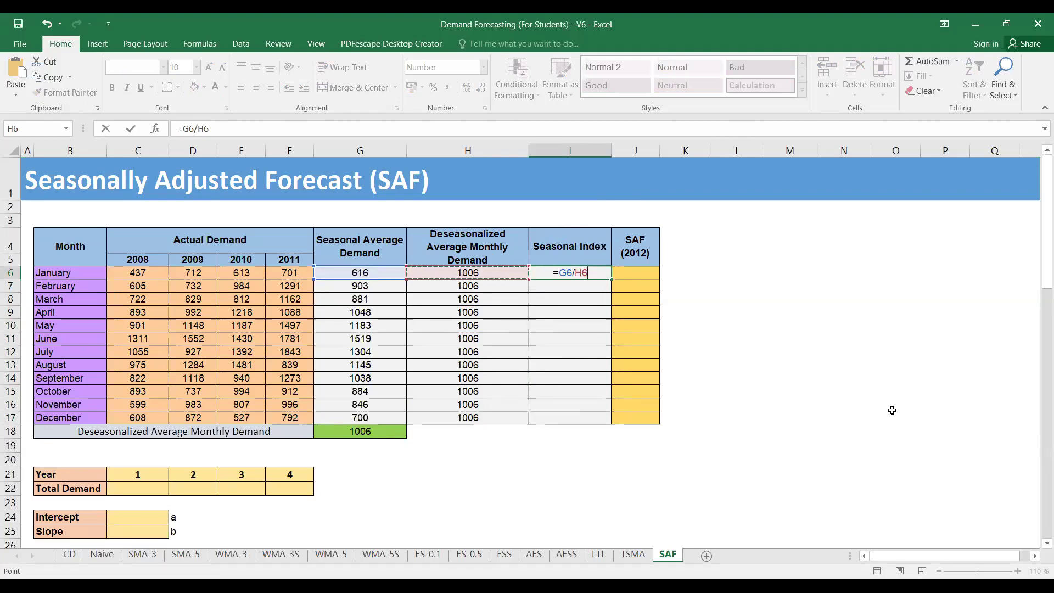
pyautogui.click(581, 273)
pyautogui.press('F4')
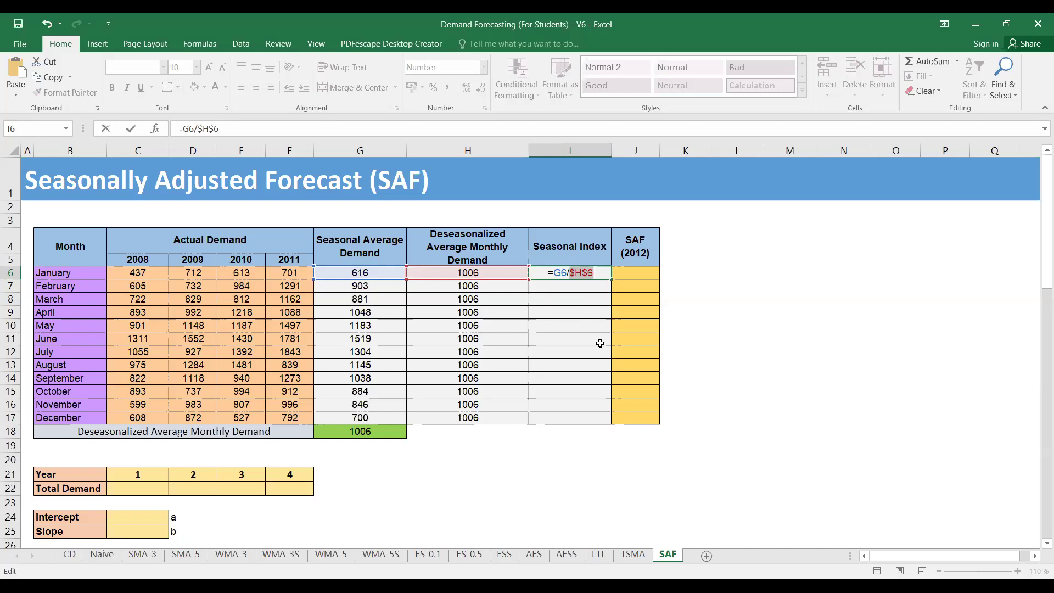
pyautogui.hotkey('ctrl', 'z')
pyautogui.press('Return')
# Fill January's Seasonal Index formula from I6 down to December in I17
pyautogui.click(581, 275)
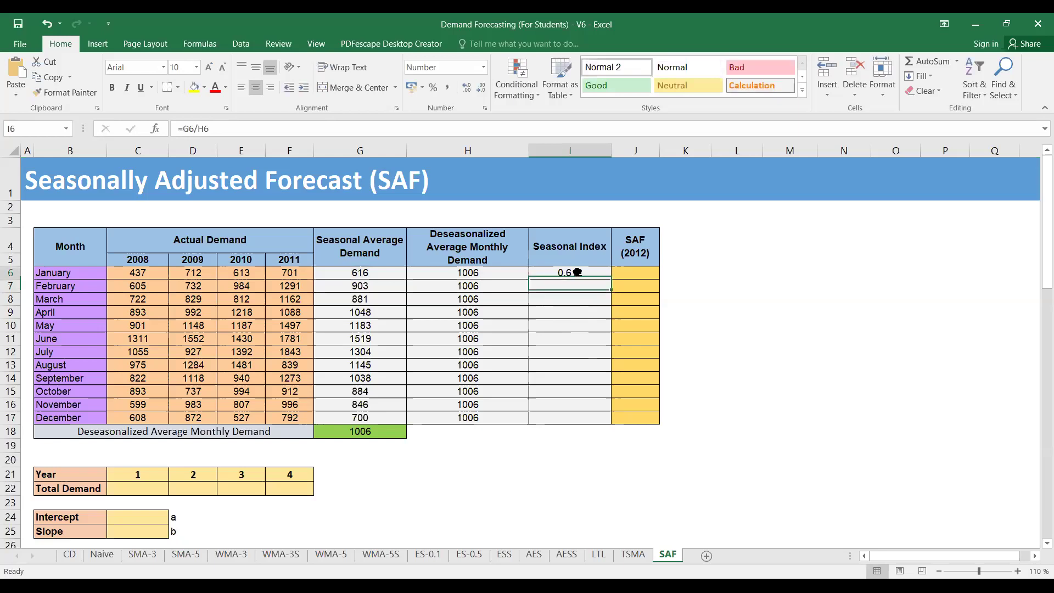
pyautogui.moveTo(607, 280); pyautogui.dragTo(602, 417)
pyautogui.click(737, 325)
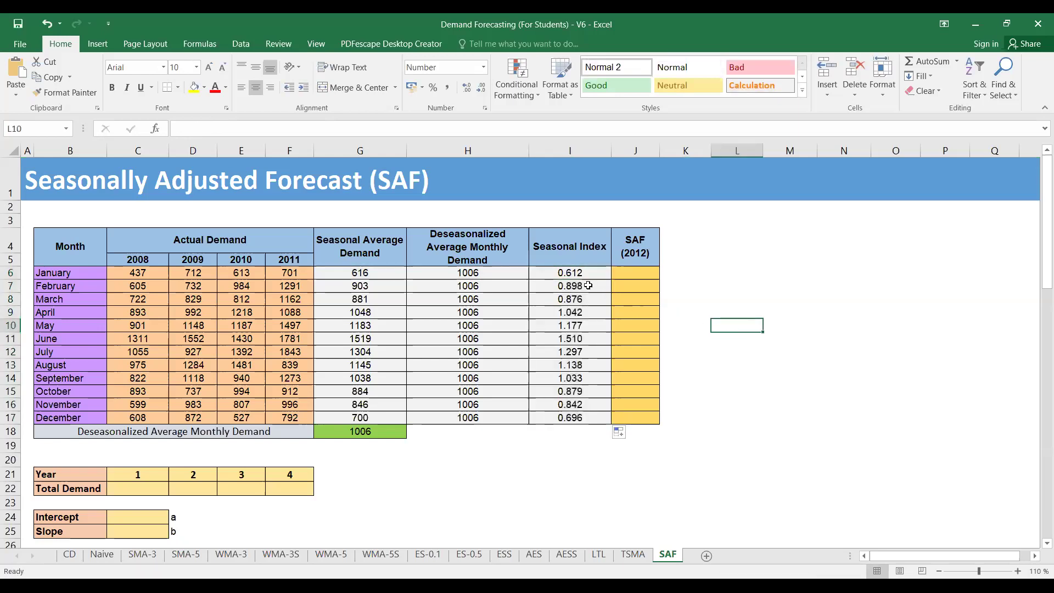
# Check the cell references in the February and March Seasonal Index formulas in I7 and I8
pyautogui.doubleClick(584, 286)
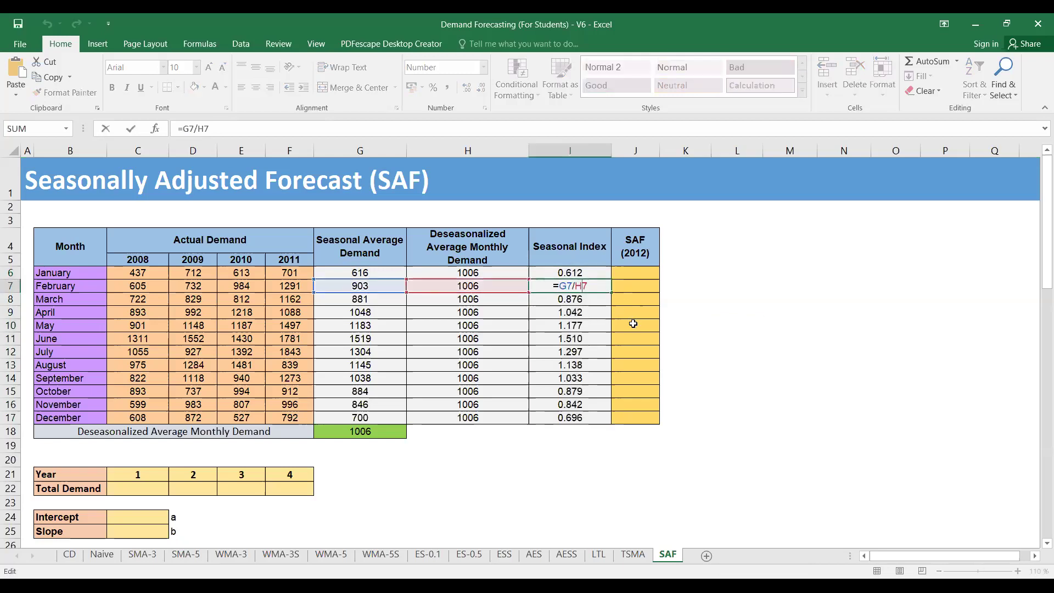
pyautogui.press('Return')
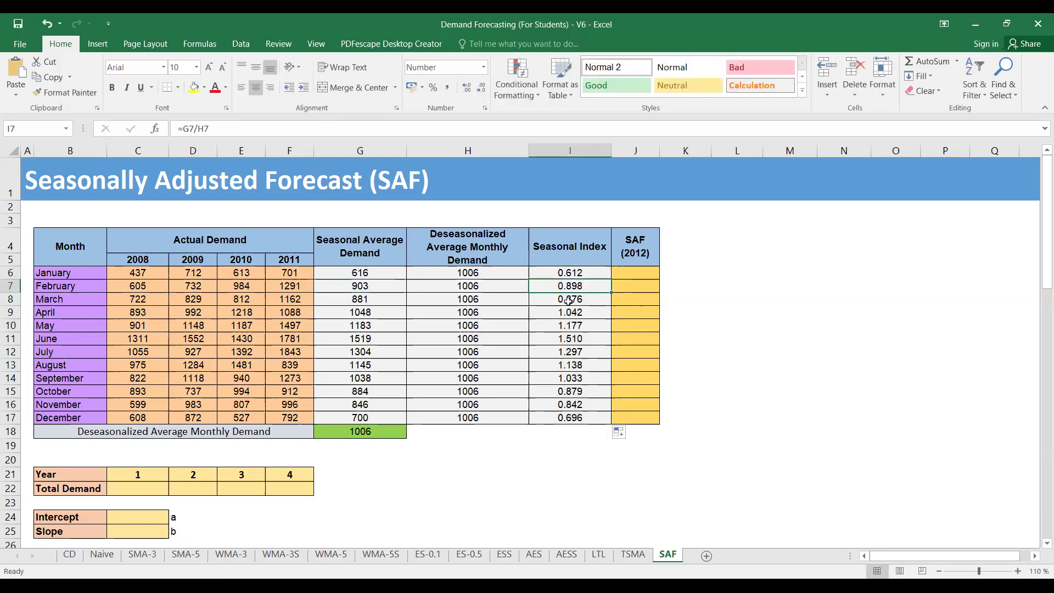
pyautogui.doubleClick(570, 301)
pyautogui.press('Escape')
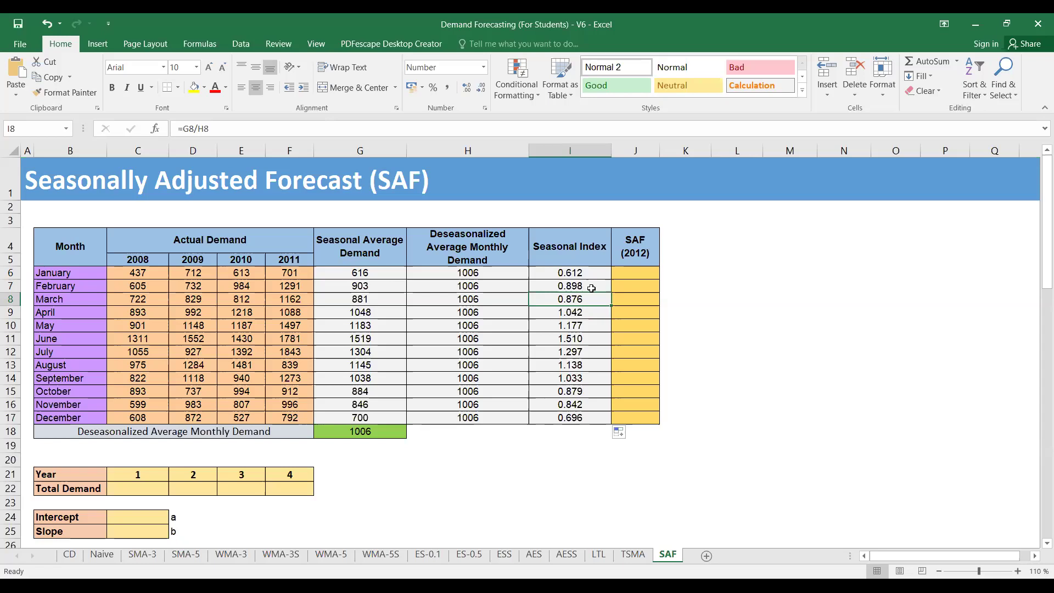
pyautogui.scroll(-1, 591, 288)
pyautogui.scroll(1, 591, 289)
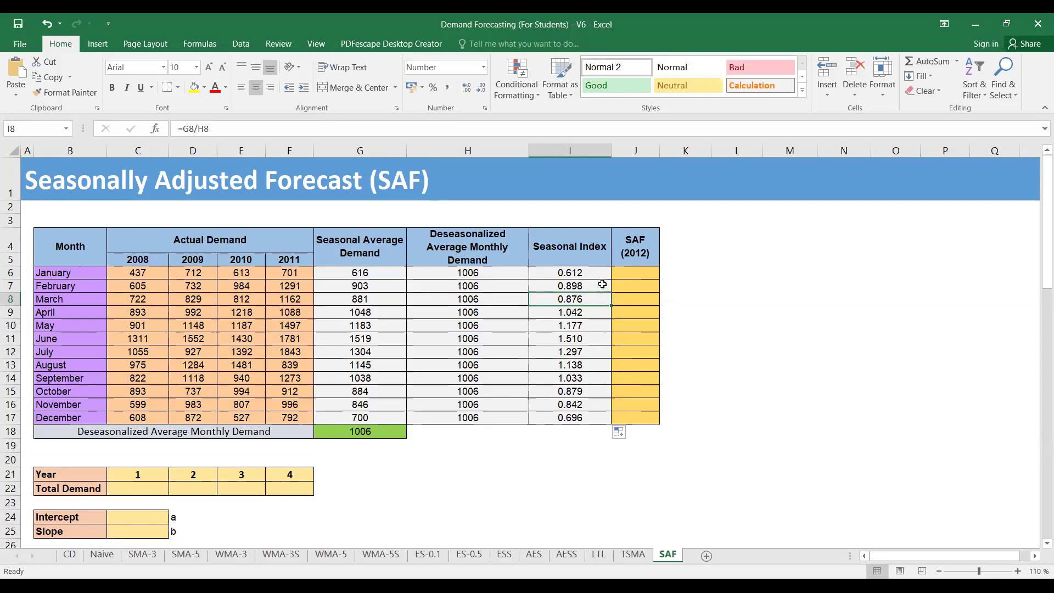
pyautogui.click(629, 268)
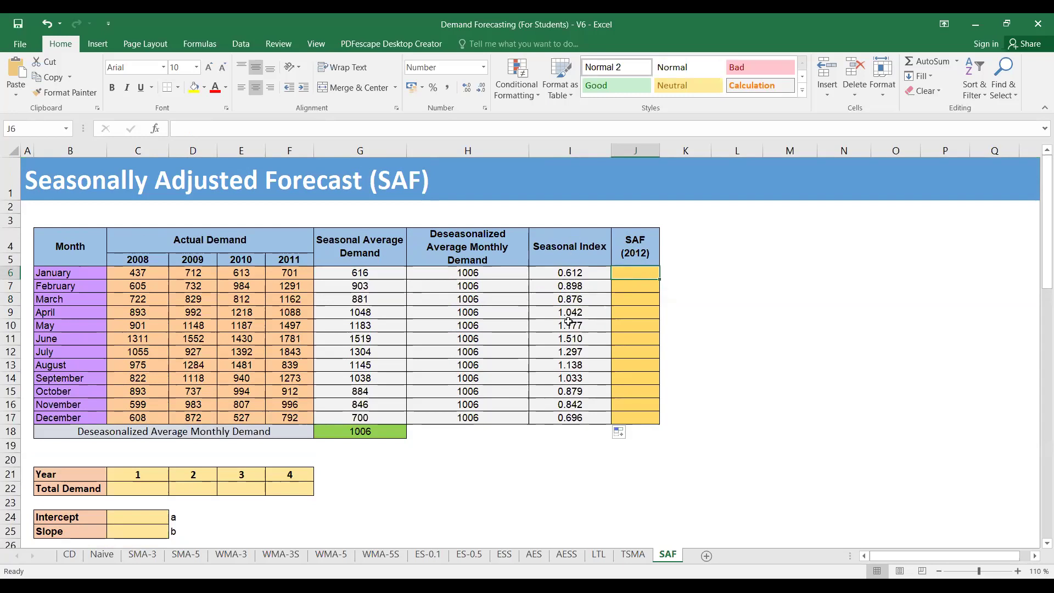
pyautogui.scroll(1, 571, 322)
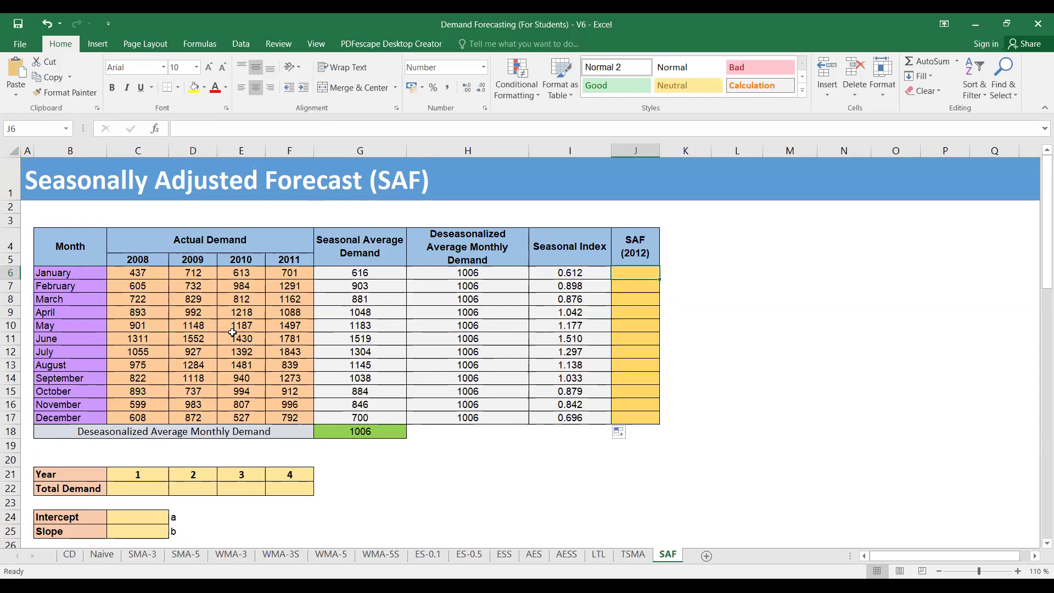
# Total the 2008 demand for year 1 in C22 with a SUM of C6:C17
pyautogui.click(136, 486)
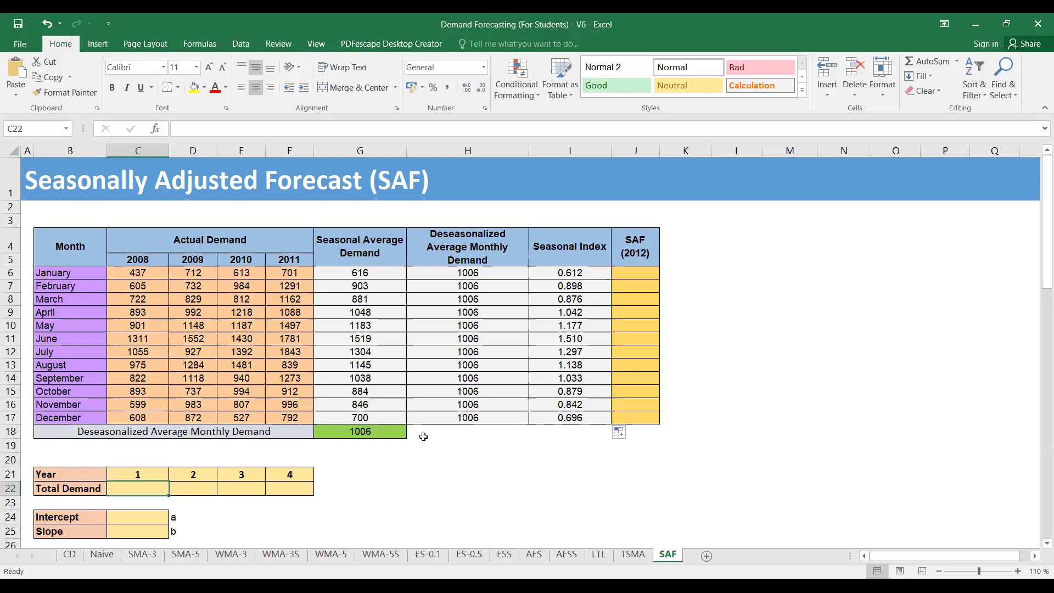
pyautogui.write('=su')
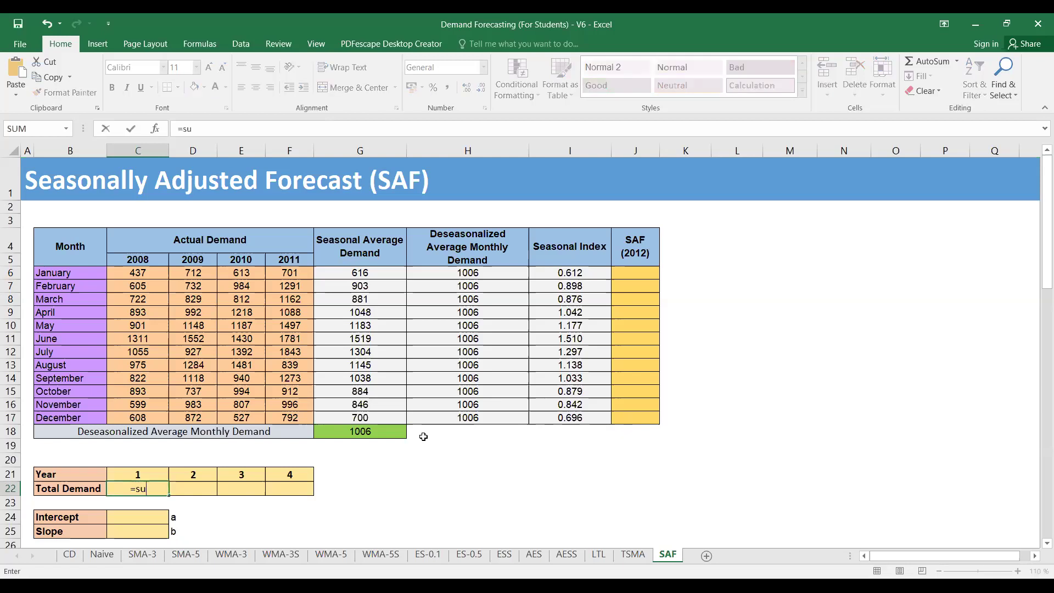
pyautogui.write('m')
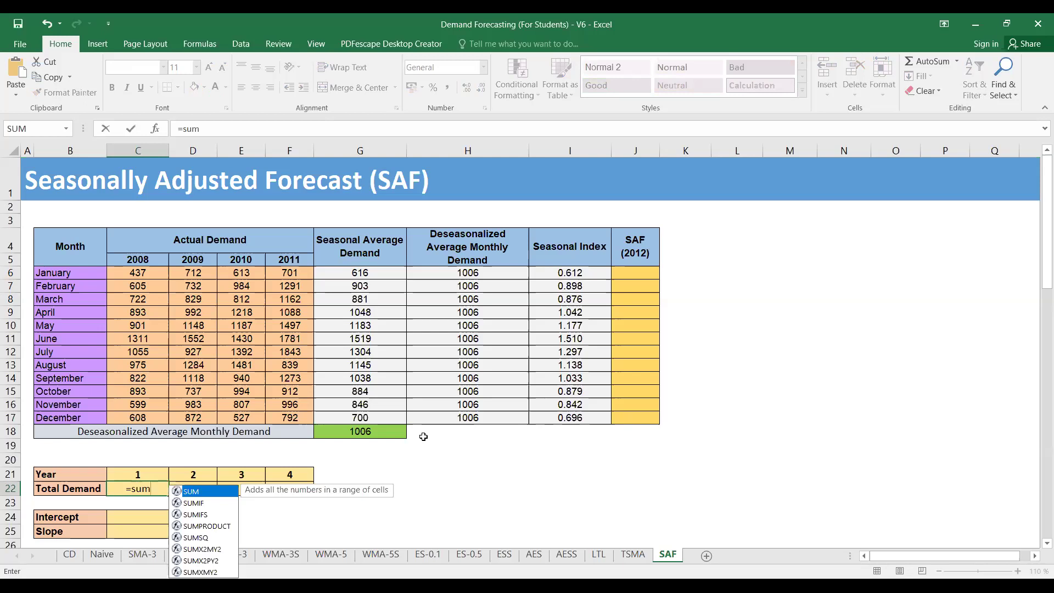
pyautogui.write('(')
pyautogui.click(134, 273)
pyautogui.keyDown('shift'); pyautogui.click(148, 416); pyautogui.keyUp('shift')
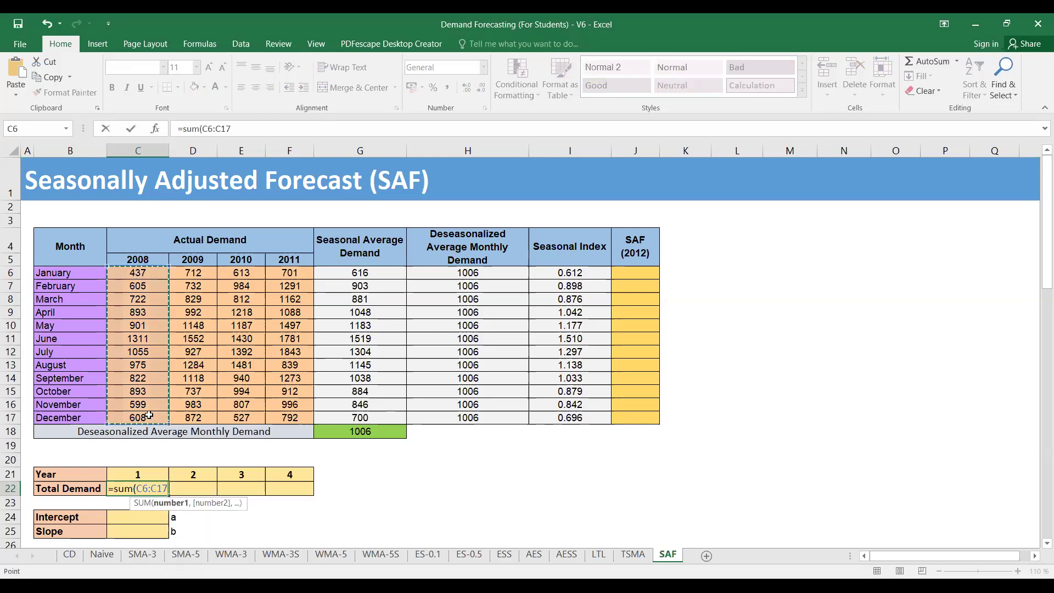
pyautogui.press('Return')
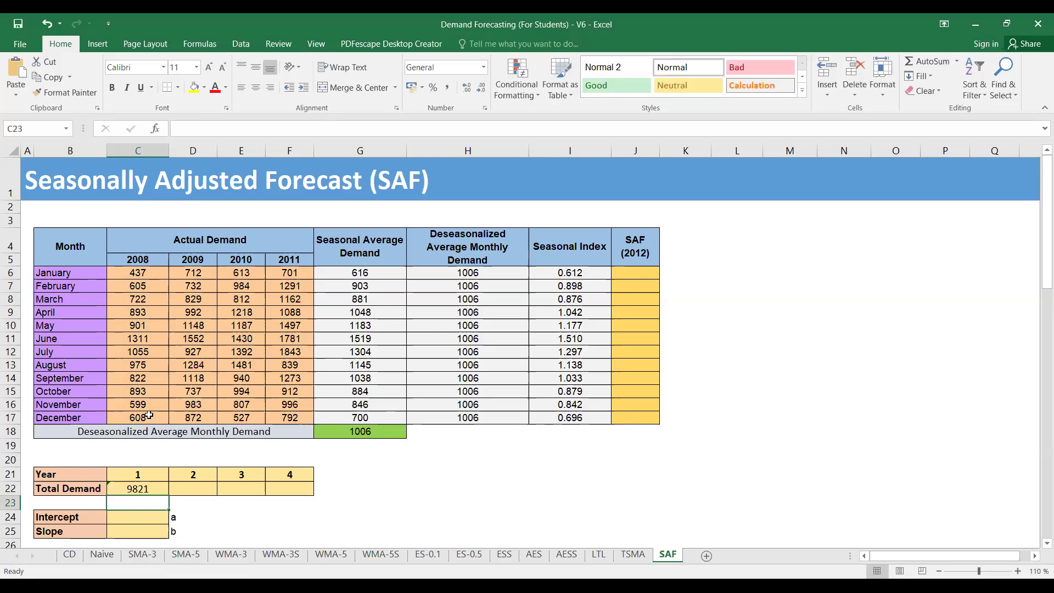
# Fill the year 1 Total Demand formula from C22 across to year 4 in F22
pyautogui.click(161, 489)
pyautogui.moveTo(167, 498); pyautogui.dragTo(310, 497)
pyautogui.click(419, 478)
# Check the summed ranges in the Total Demand formulas for years 4 and 3 in F22 and E22
pyautogui.click(290, 488)
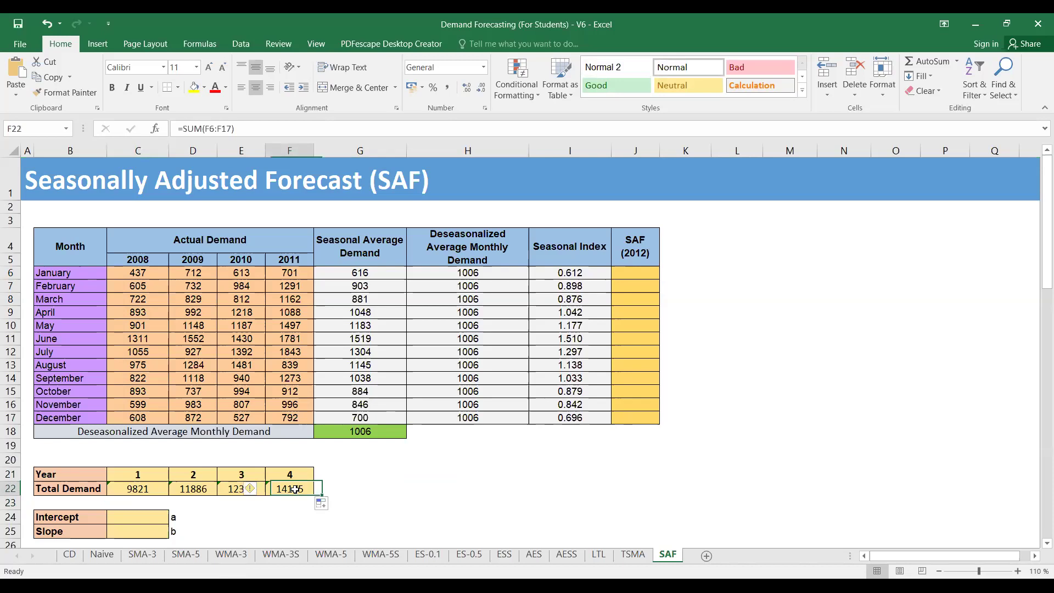
pyautogui.doubleClick(290, 489)
pyautogui.press('Escape')
pyautogui.click(226, 489)
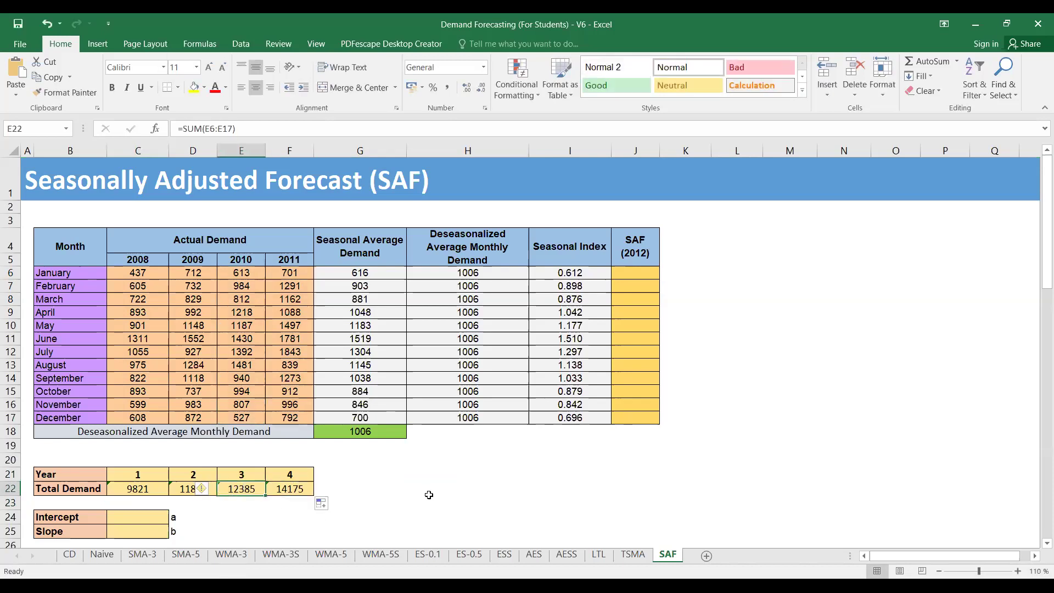
pyautogui.click(511, 485)
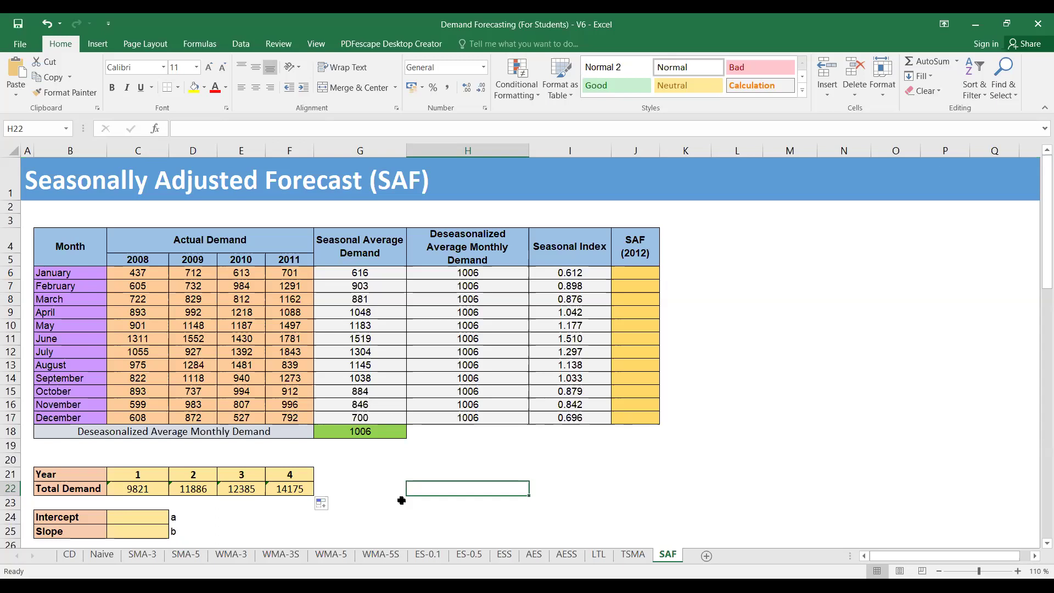
# Calculate the Intercept in C24 with =INTERCEPT(C22:F22,C21:F21), using total demand as known y values and years as known x values
pyautogui.scroll(-1, 271, 496)
pyautogui.click(151, 447)
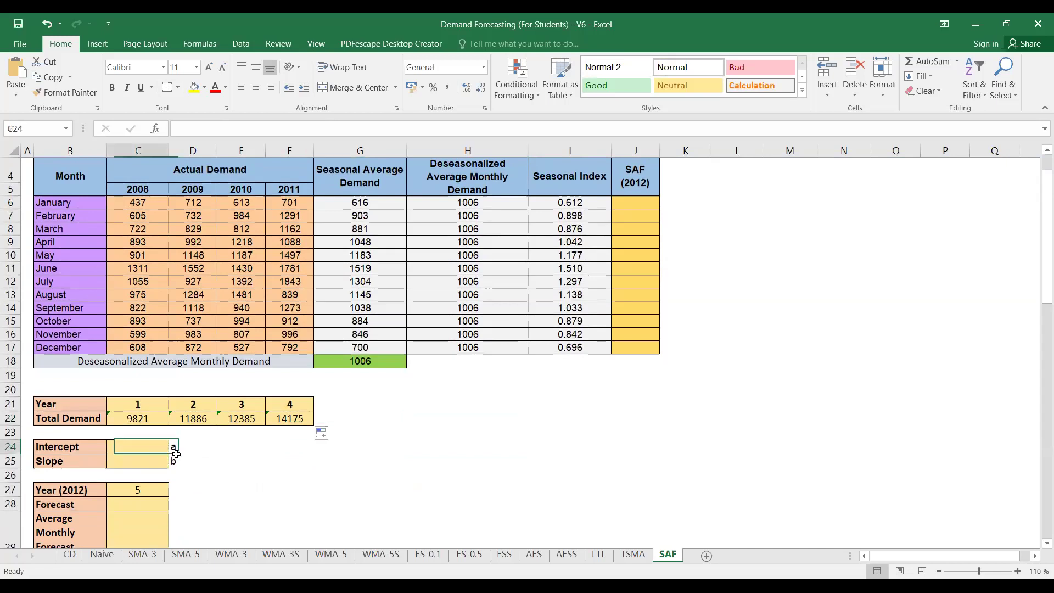
pyautogui.write('=')
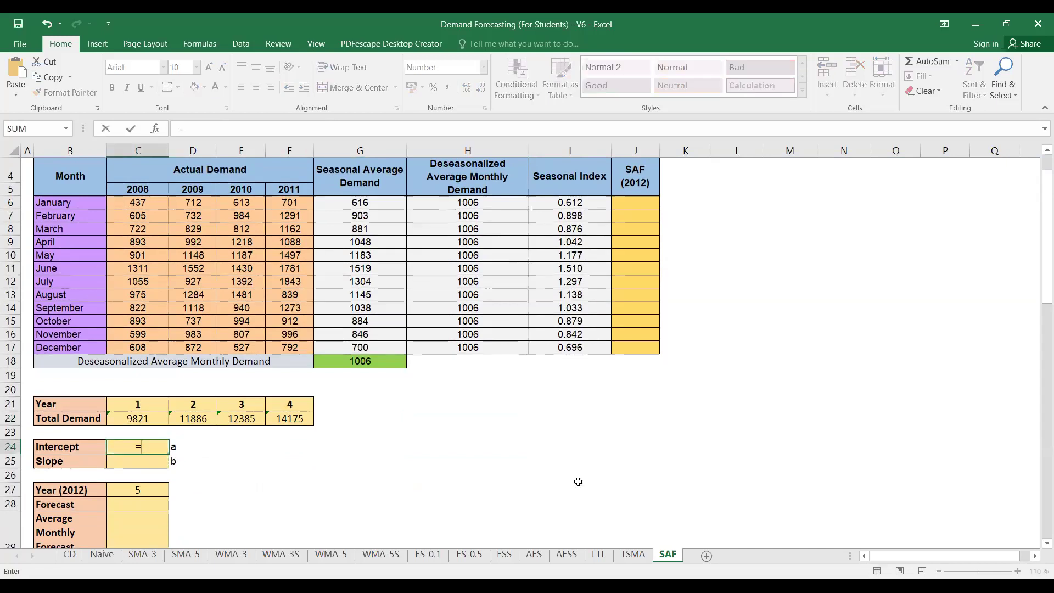
pyautogui.write('inter')
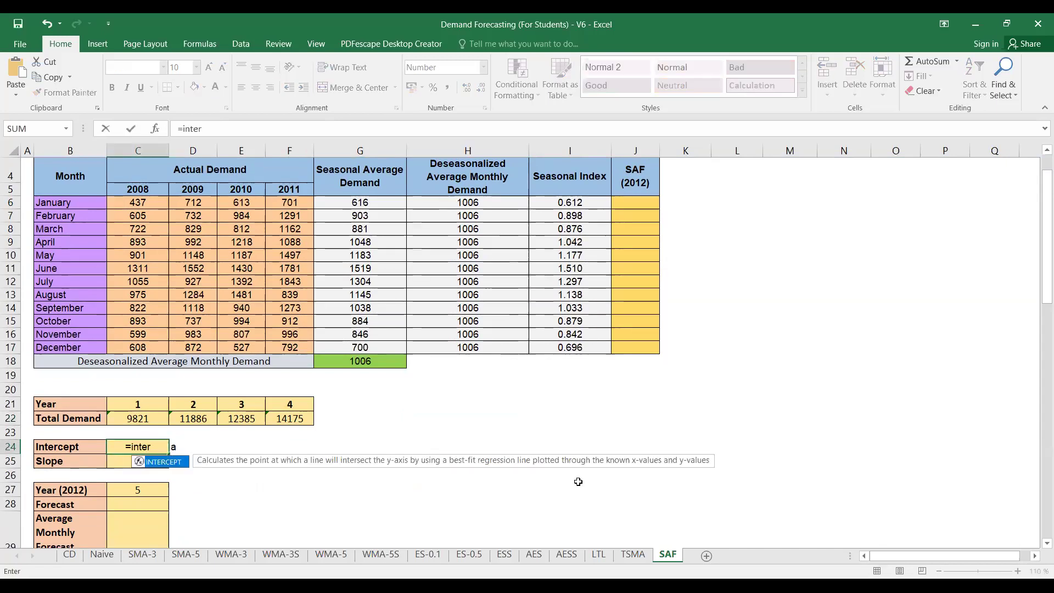
pyautogui.doubleClick(165, 461)
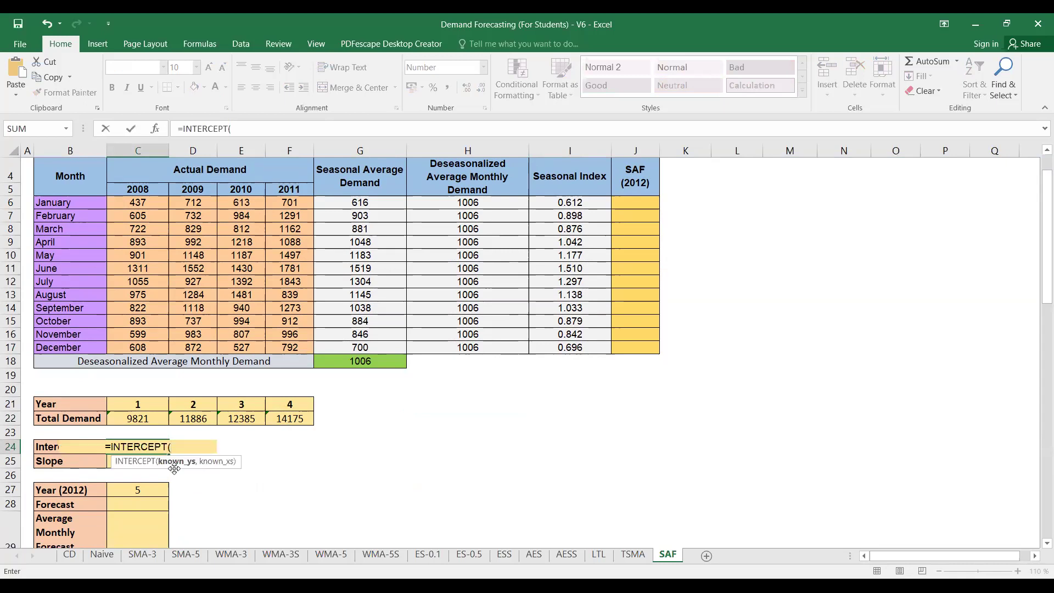
pyautogui.moveTo(142, 418); pyautogui.dragTo(289, 418)
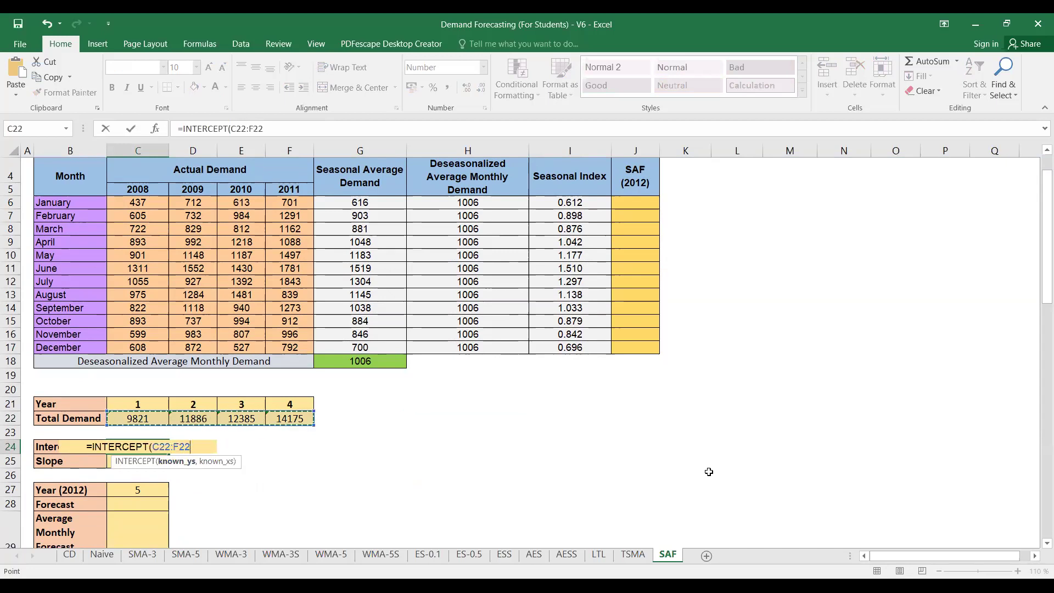
pyautogui.write(',')
pyautogui.moveTo(140, 400); pyautogui.dragTo(290, 401)
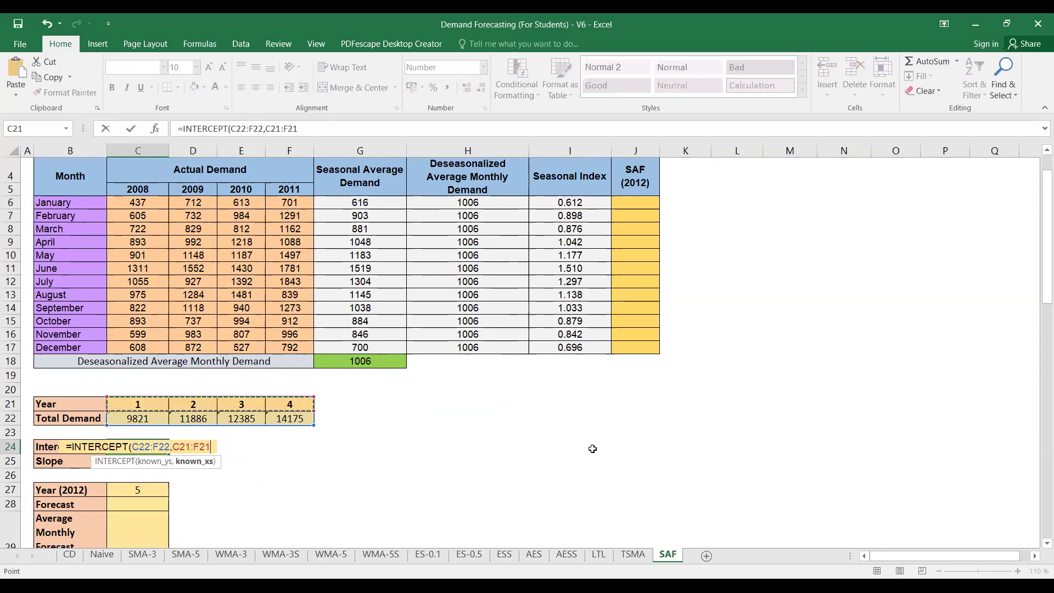
pyautogui.write(')')
pyautogui.press('Return')
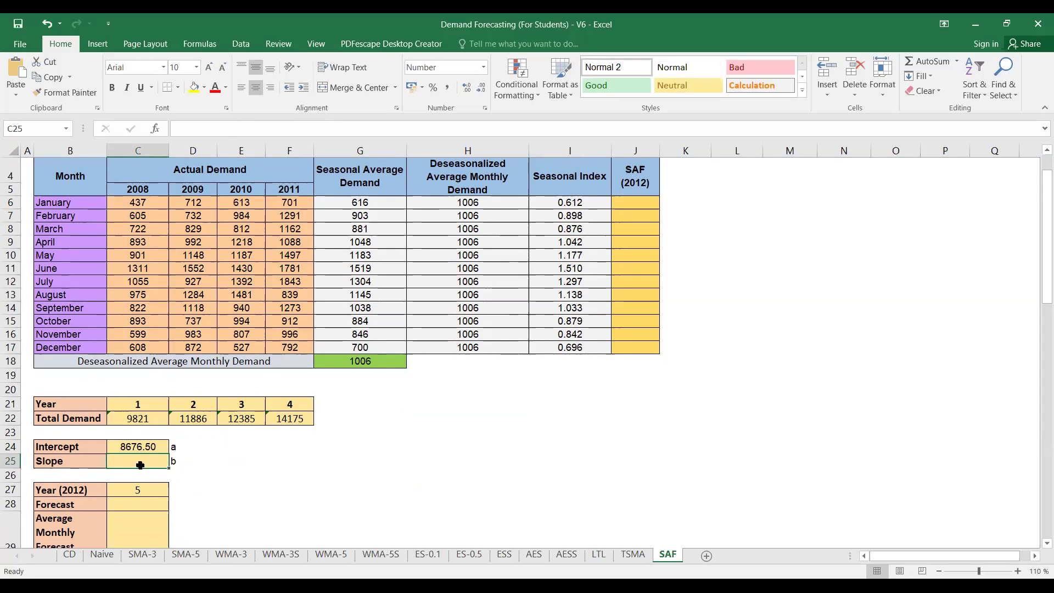
# Calculate the Slope in C25 with =SLOPE(C22:F22,C21:F21), using total demand against the years
pyautogui.write('=')
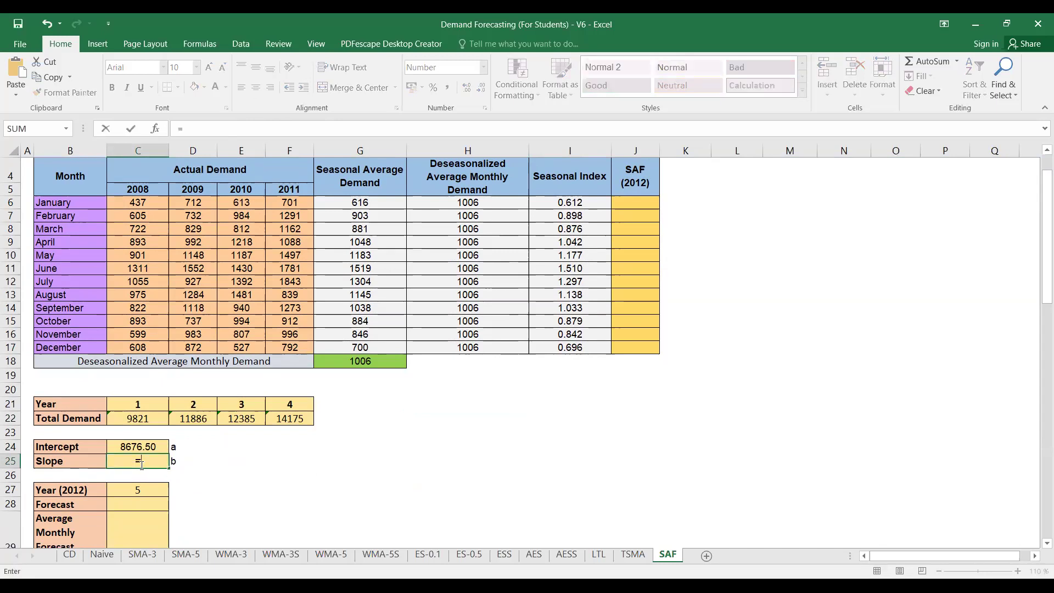
pyautogui.write('slope(')
pyautogui.click(139, 421)
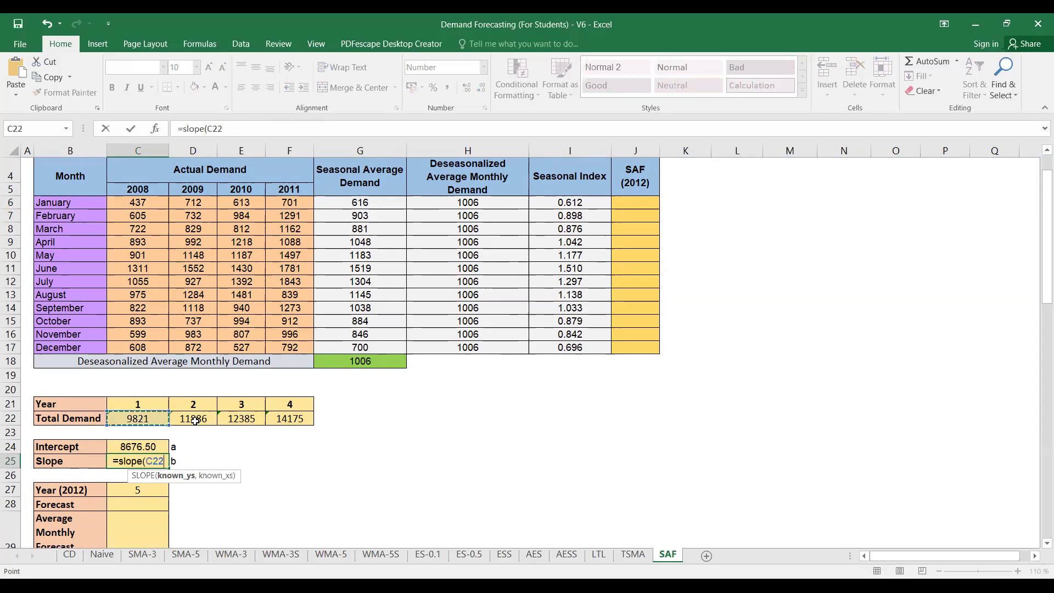
pyautogui.moveTo(195, 421); pyautogui.dragTo(290, 421)
pyautogui.write(',')
pyautogui.click(137, 404)
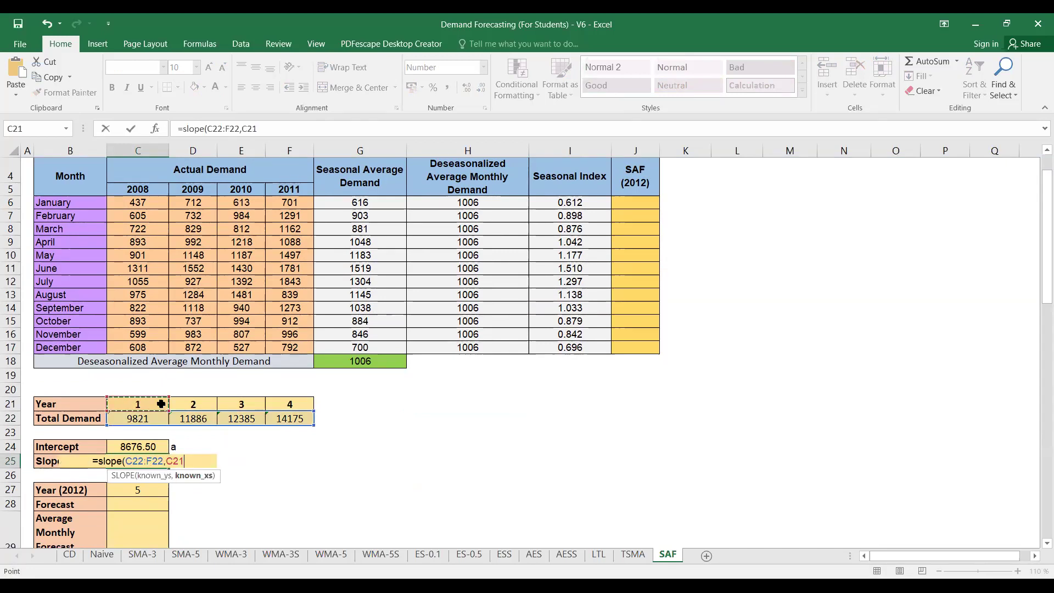
pyautogui.moveTo(138, 404); pyautogui.dragTo(279, 403)
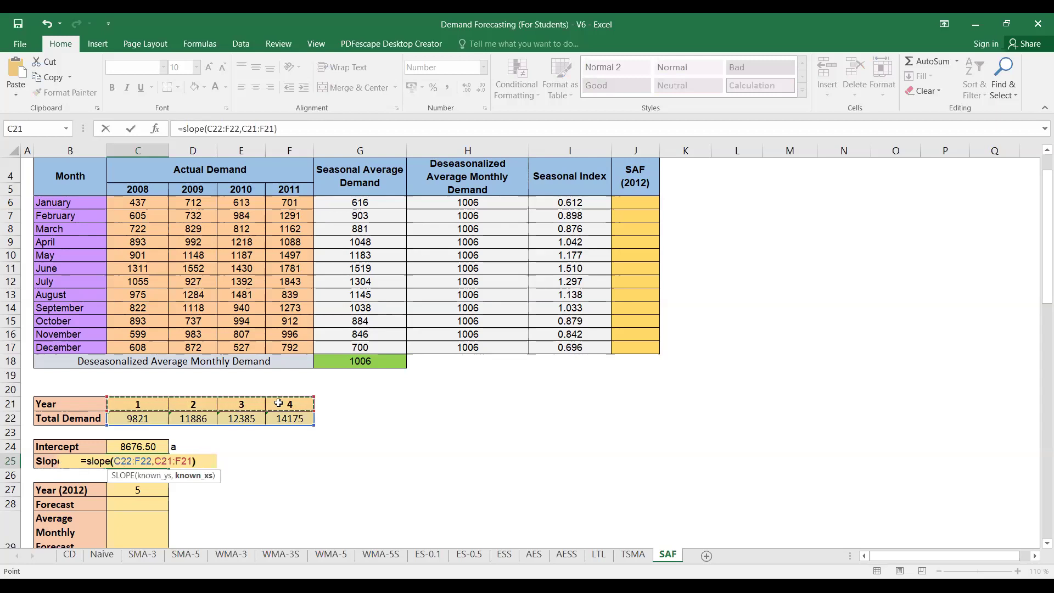
pyautogui.press('Return')
pyautogui.scroll(-1, 272, 403)
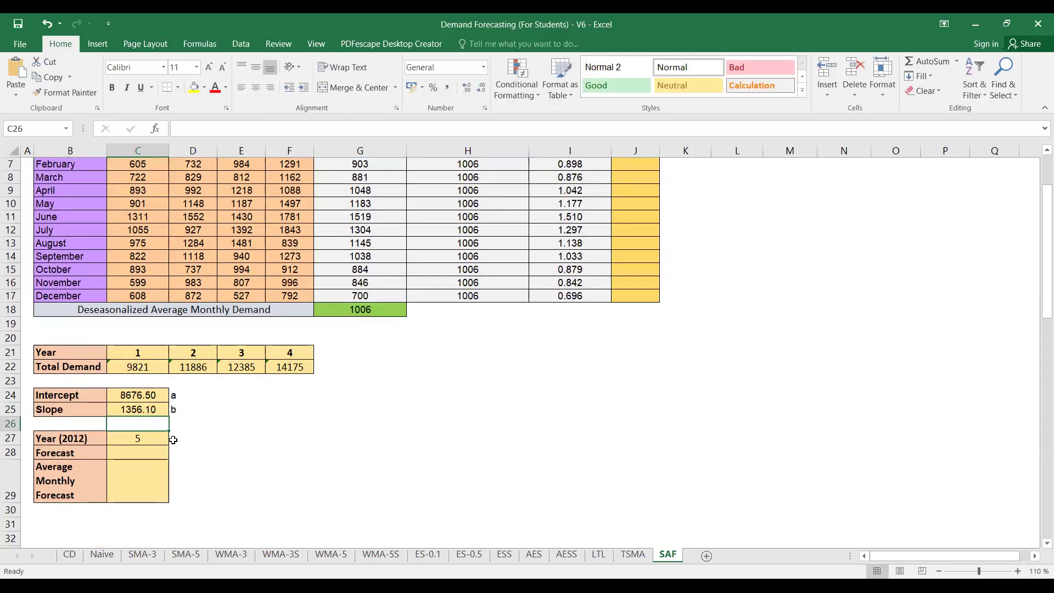
# Calculate the 2012 Forecast in C28 with =C24+C25*C27, adding the intercept to the slope times year 5
pyautogui.click(123, 453)
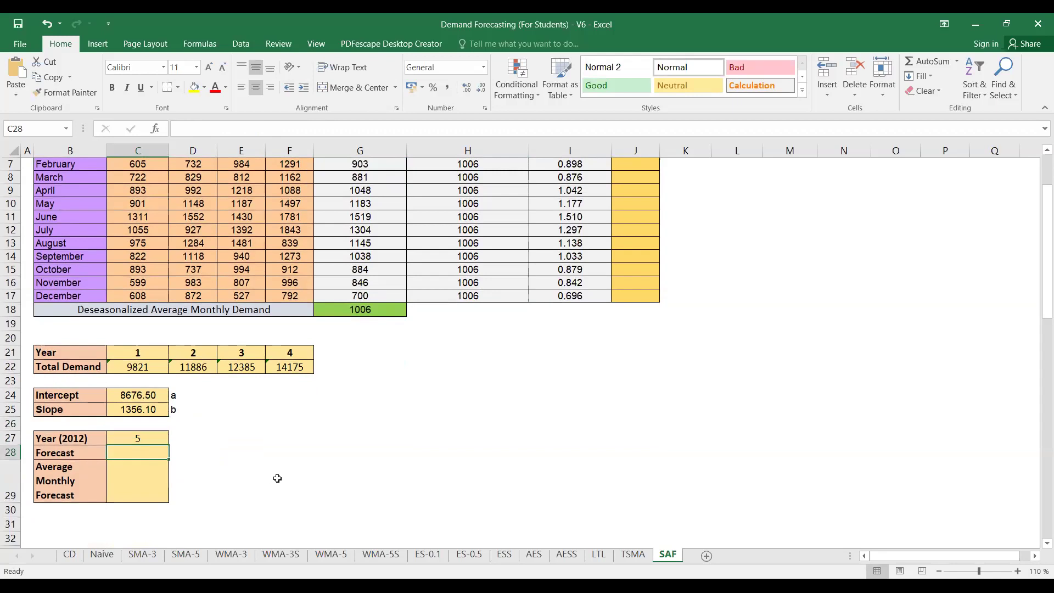
pyautogui.write('=')
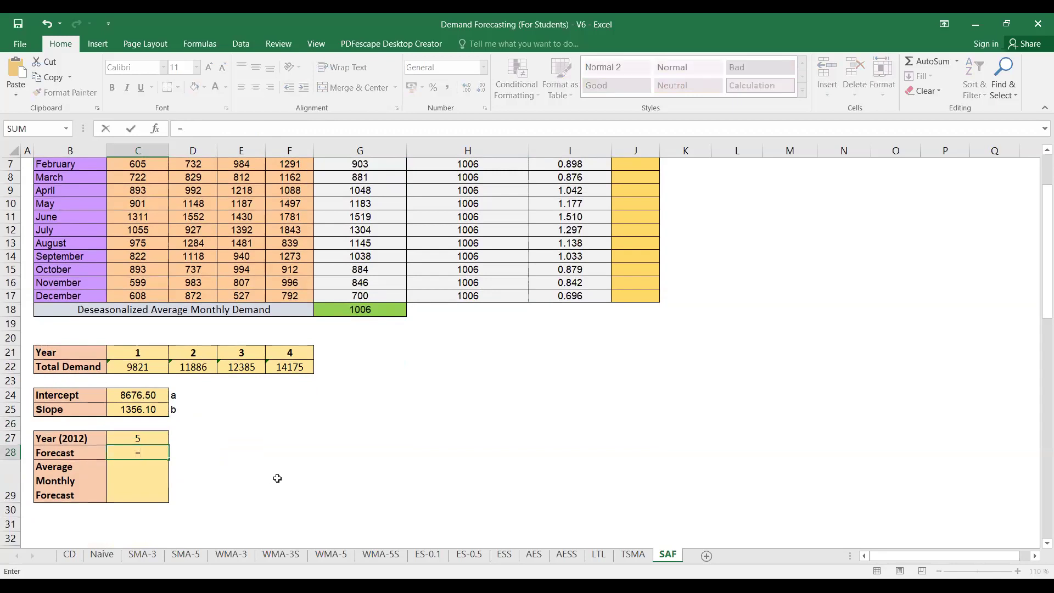
pyautogui.click(142, 395)
pyautogui.write('+')
pyautogui.click(134, 410)
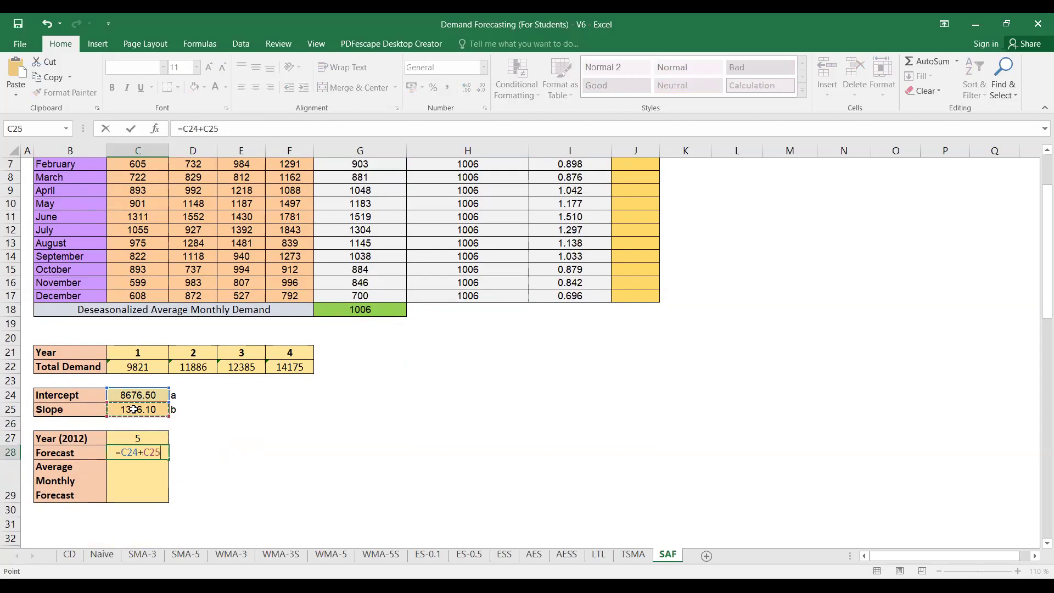
pyautogui.write('*')
pyautogui.click(139, 438)
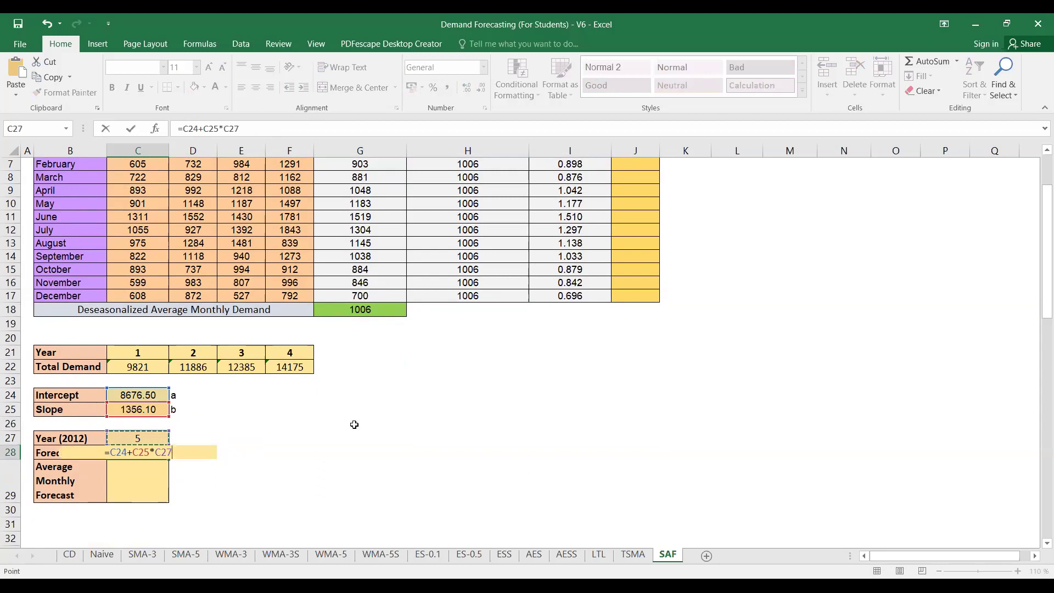
pyautogui.press('Return')
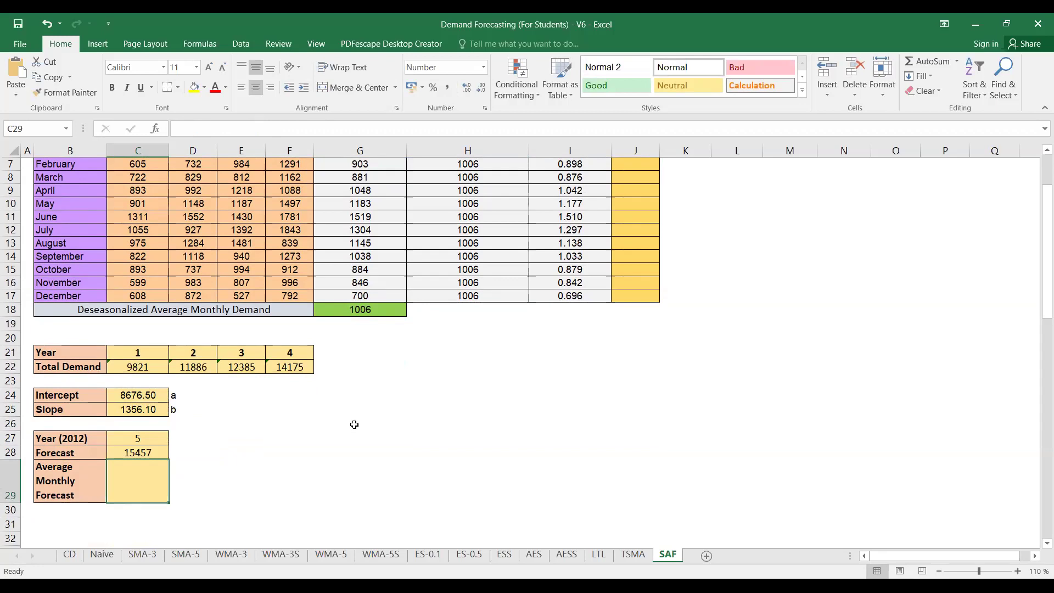
# Calculate the Average Monthly Forecast in C29 by dividing the yearly forecast by 12 with =C28/12
pyautogui.write('=')
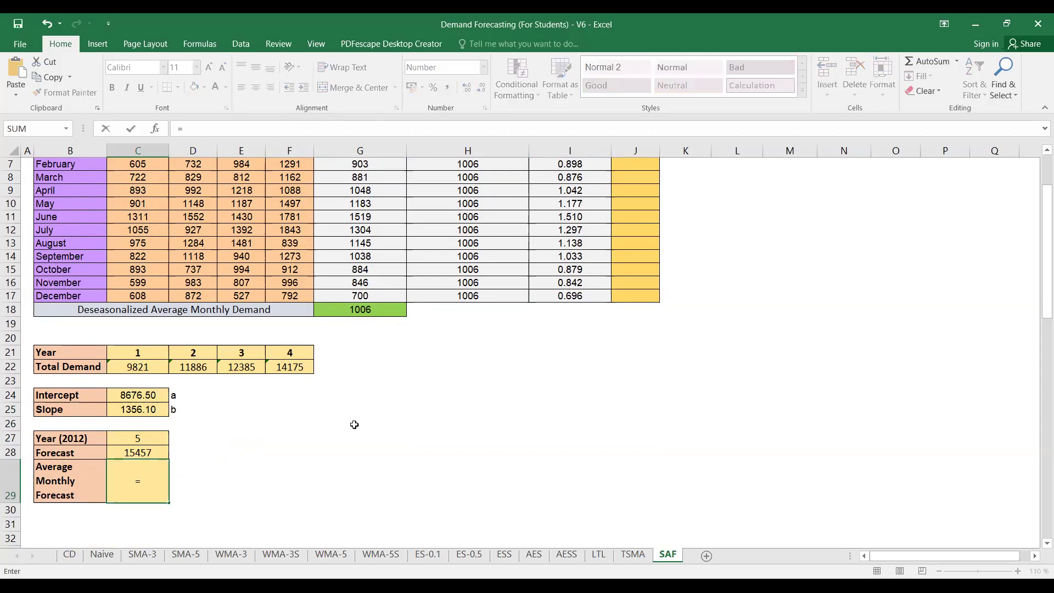
pyautogui.click(141, 452)
pyautogui.write('/12')
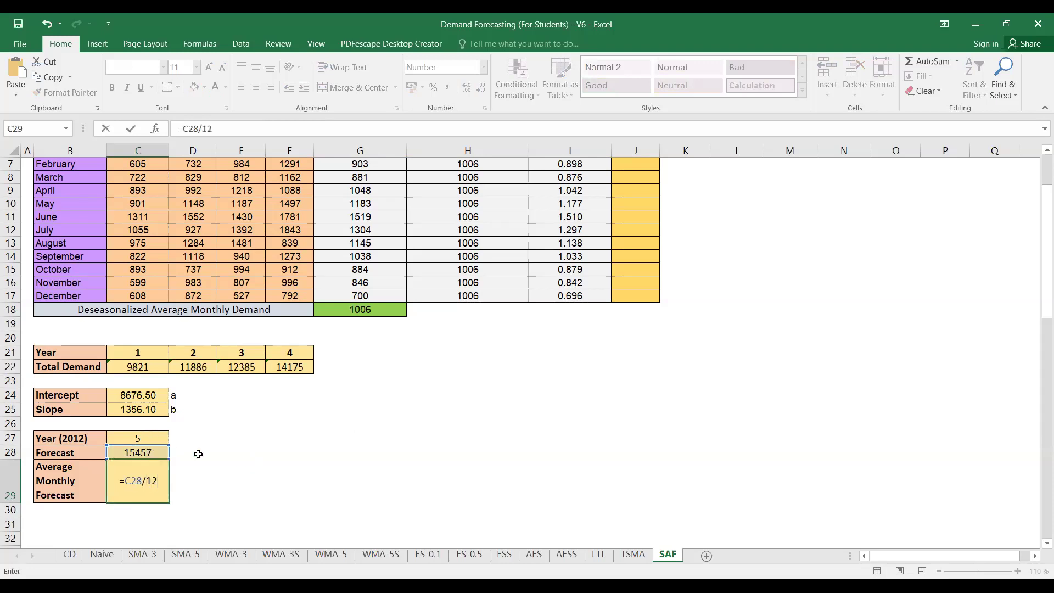
pyautogui.press('Return')
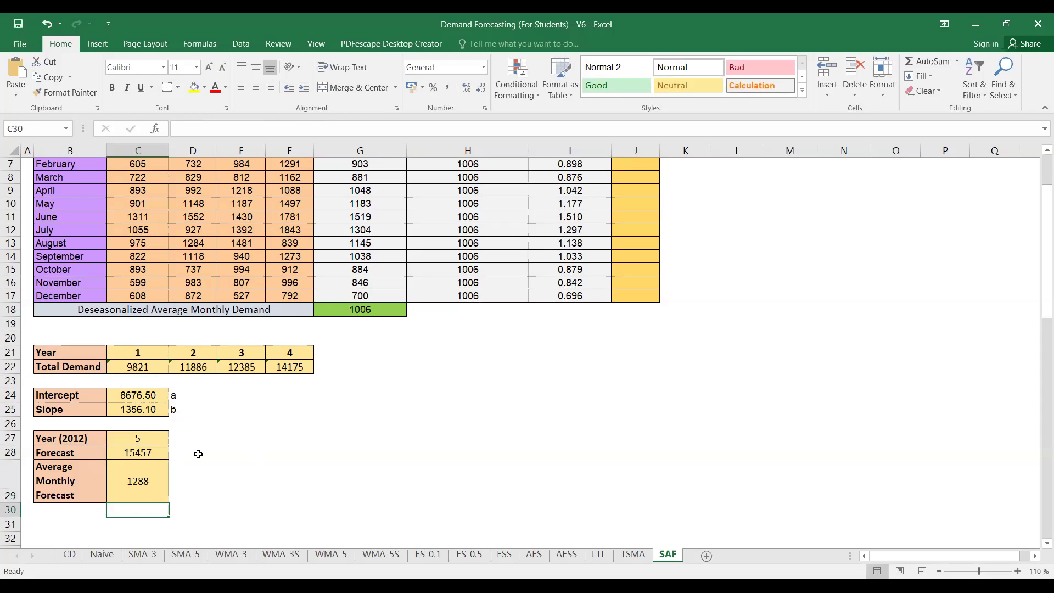
# Calculate January's SAF (2012) value in J6 with =I6*C29, multiplying its seasonal index by the average monthly forecast
pyautogui.scroll(2, 198, 454)
pyautogui.scroll(-1, 198, 454)
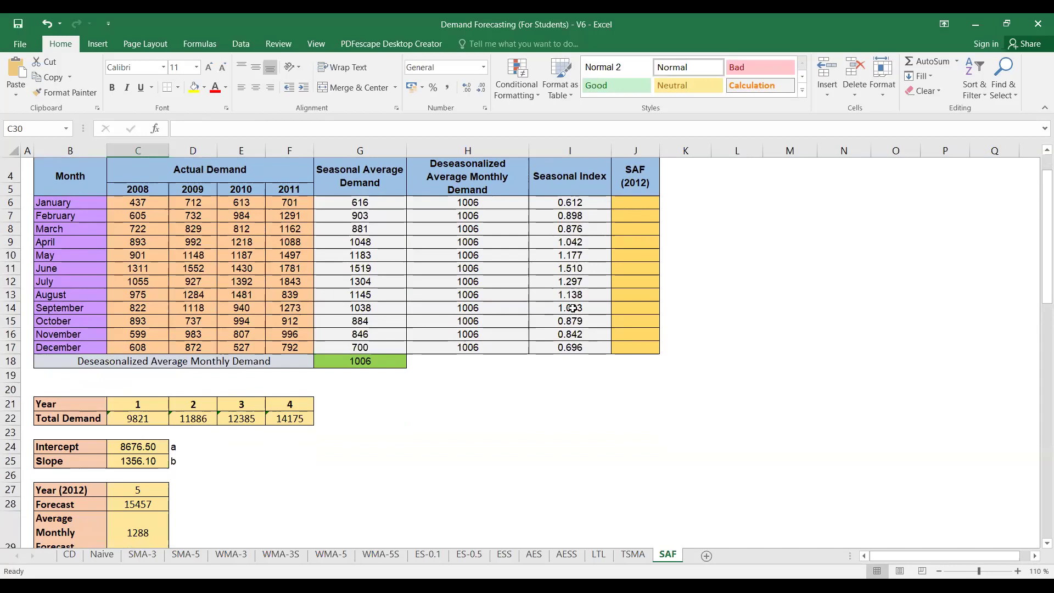
pyautogui.scroll(-1, 494, 340)
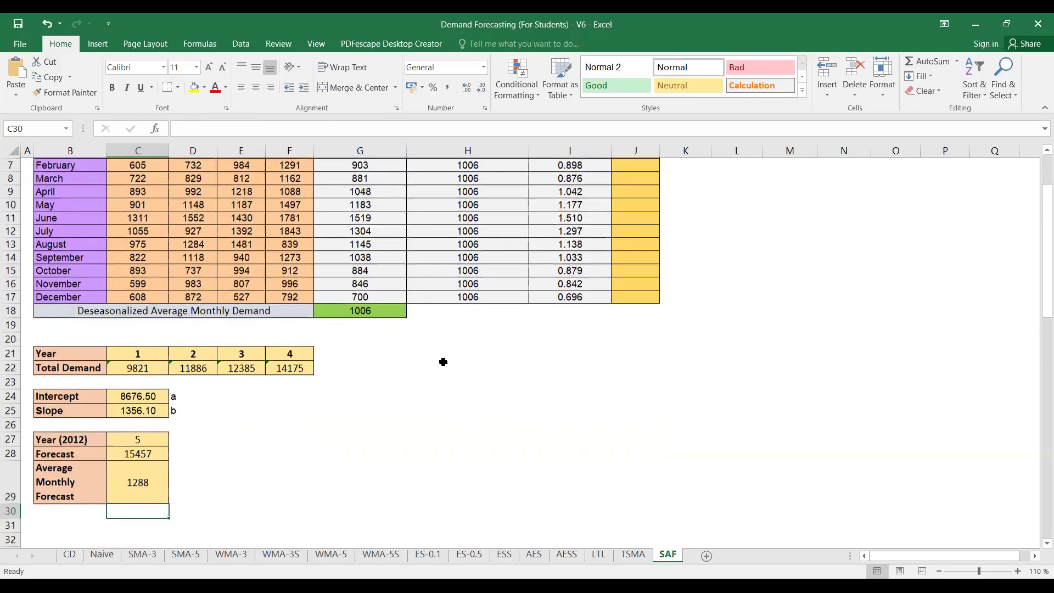
pyautogui.click(161, 486)
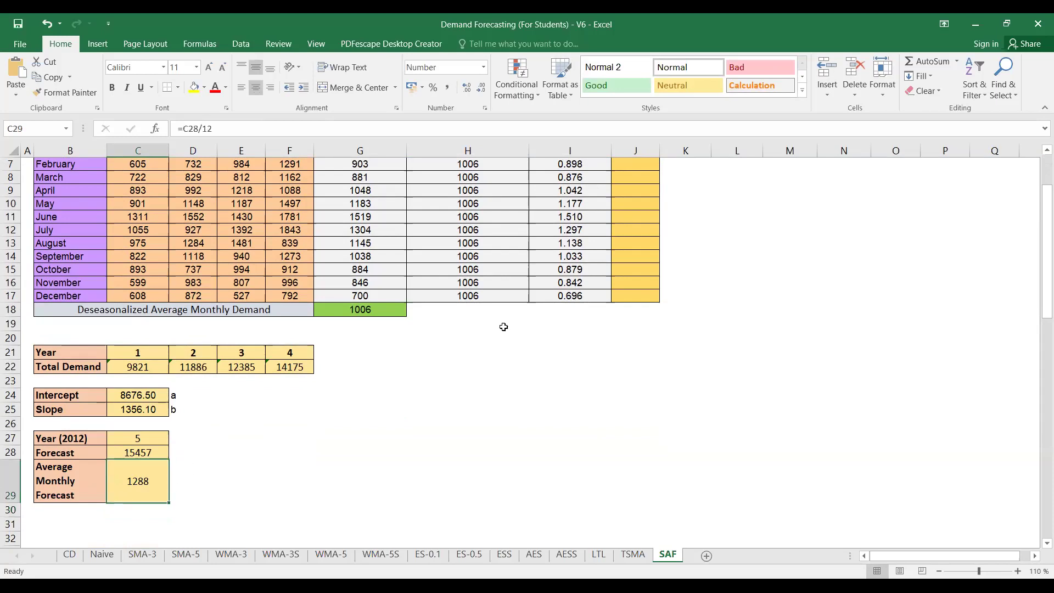
pyautogui.scroll(1, 504, 327)
pyautogui.click(640, 204)
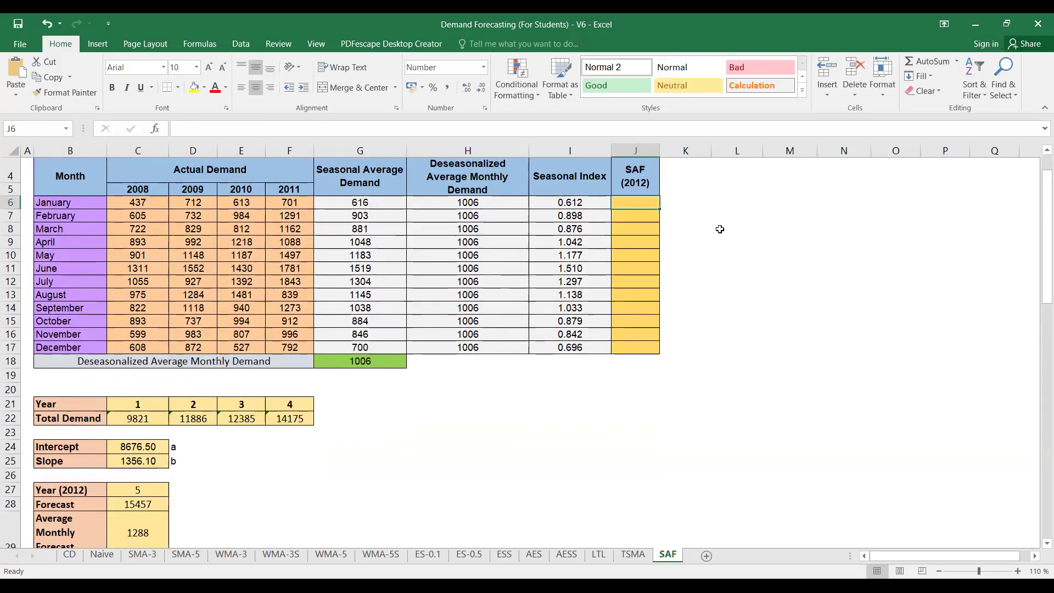
pyautogui.write('=')
pyautogui.click(578, 202)
pyautogui.write('*')
pyautogui.scroll(-1, 590, 346)
pyautogui.click(165, 491)
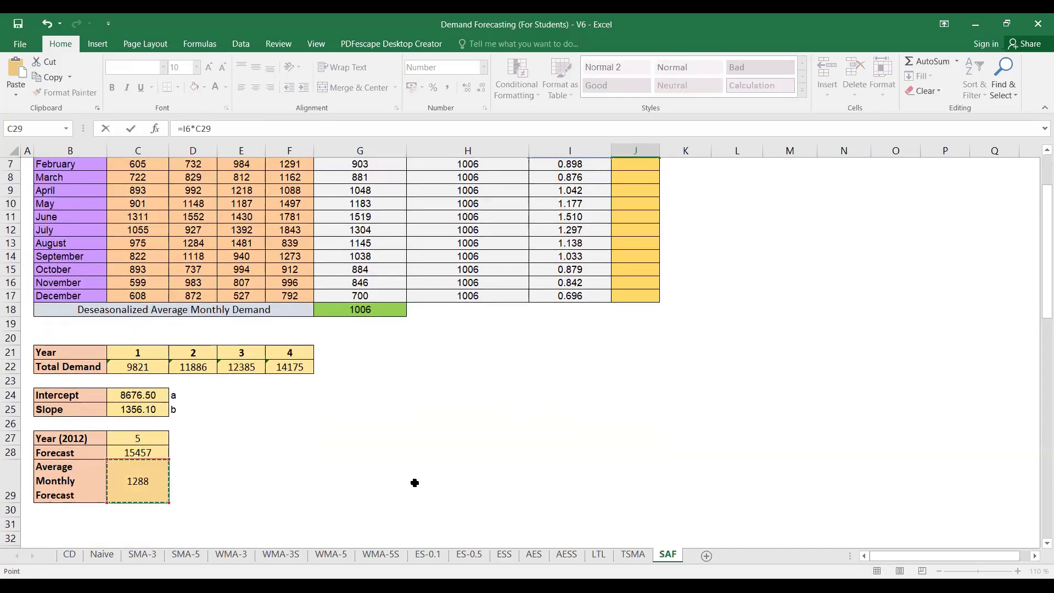
pyautogui.press('Return')
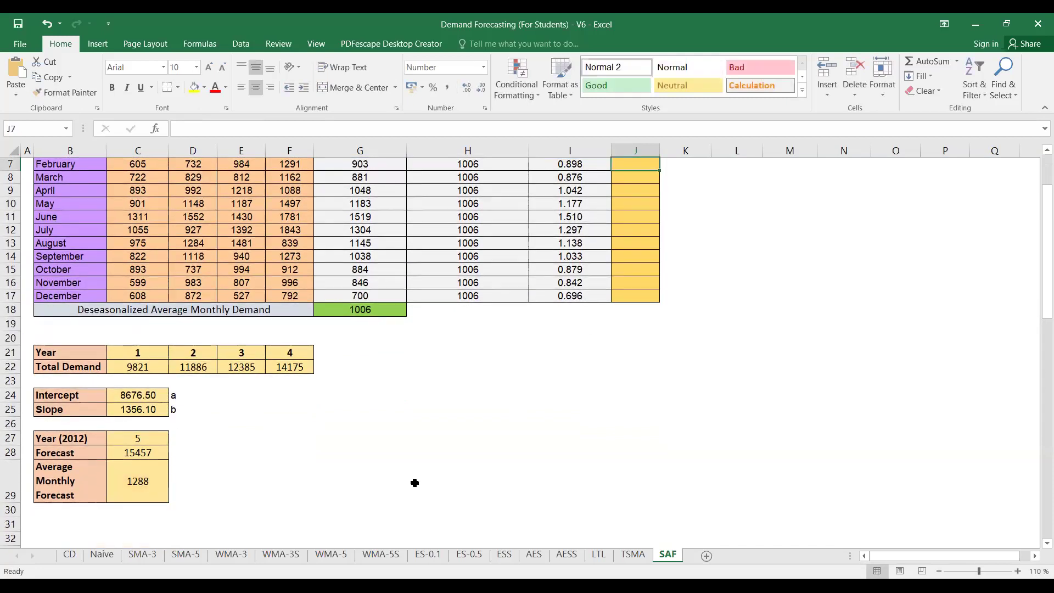
# Make the C29 reference absolute in J6, giving =I6*$C$29, and fill the formula down to December in J17
pyautogui.scroll(2, 734, 459)
pyautogui.click(631, 273)
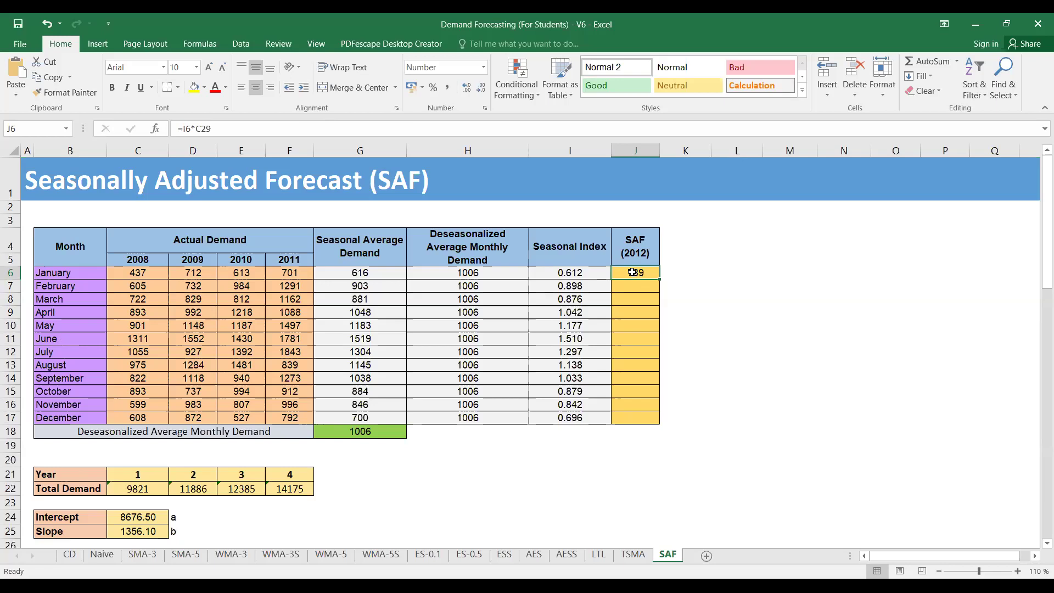
pyautogui.click(203, 129)
pyautogui.press('F4')
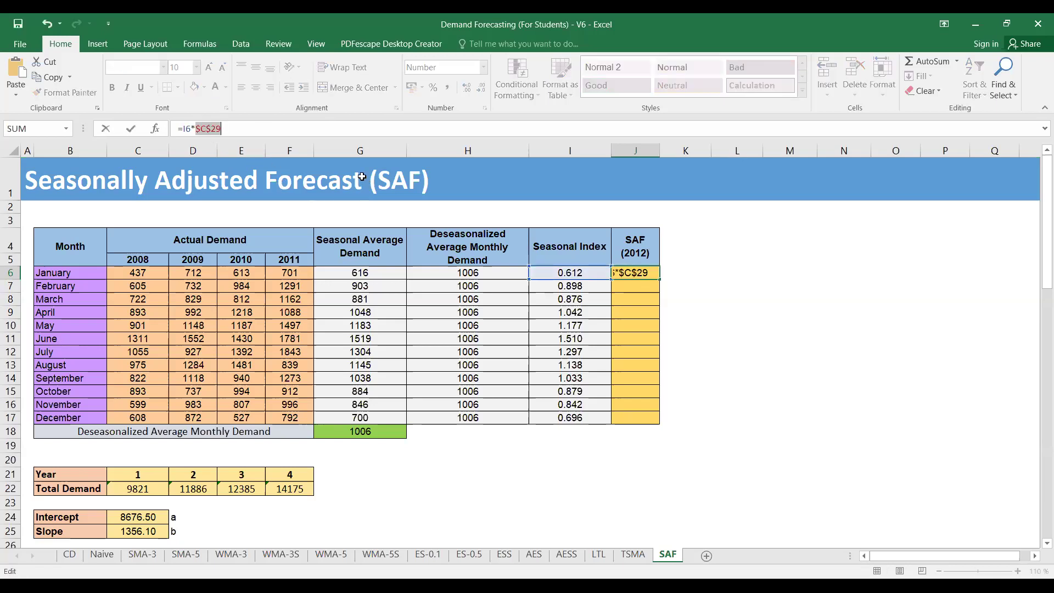
pyautogui.press('Return')
pyautogui.click(649, 270)
pyautogui.moveTo(655, 278); pyautogui.dragTo(663, 428)
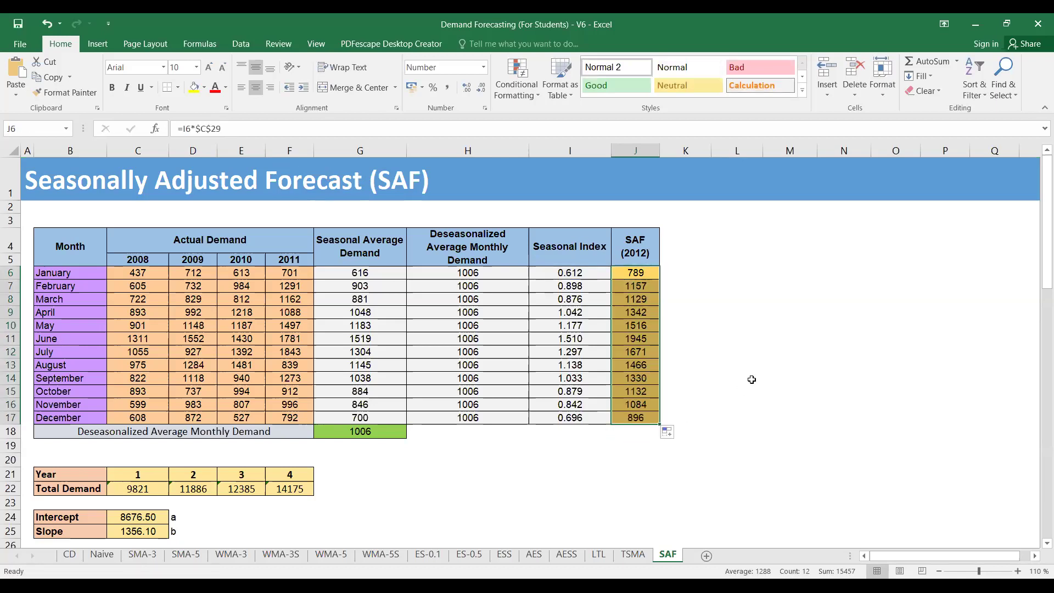
# Check that April's SAF formula in J9 refers to its seasonal index and the fixed average monthly forecast
pyautogui.scroll(-1, 752, 379)
pyautogui.click(640, 233)
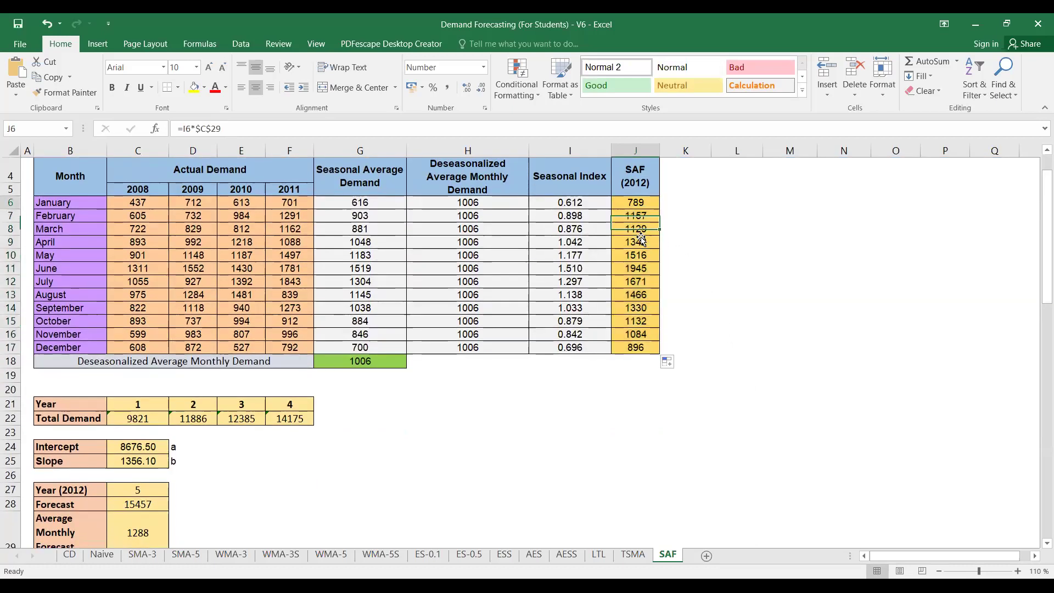
pyautogui.click(643, 238)
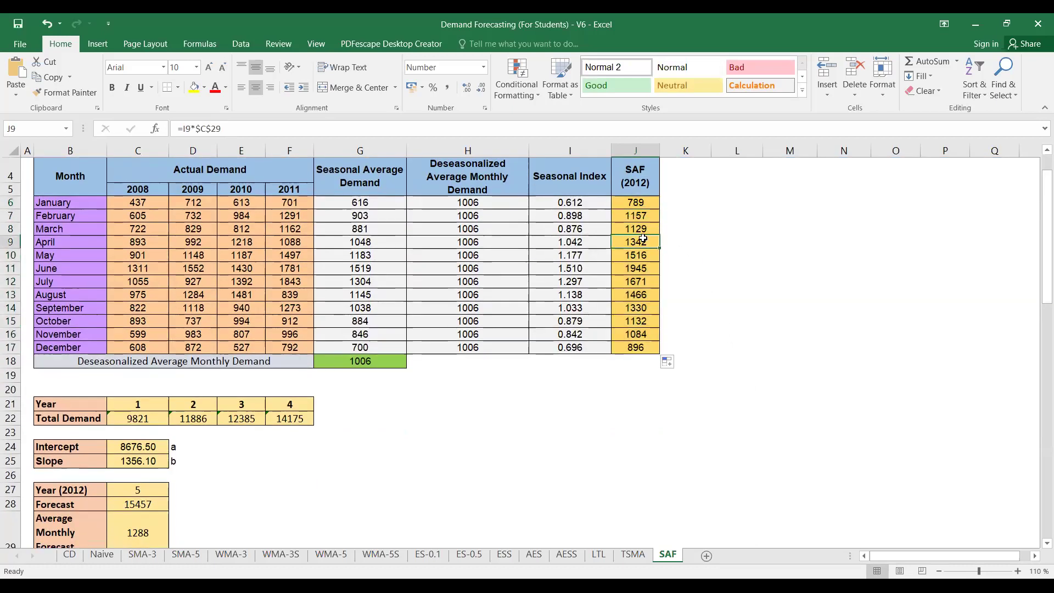
pyautogui.doubleClick(642, 237)
pyautogui.scroll(-2, 796, 280)
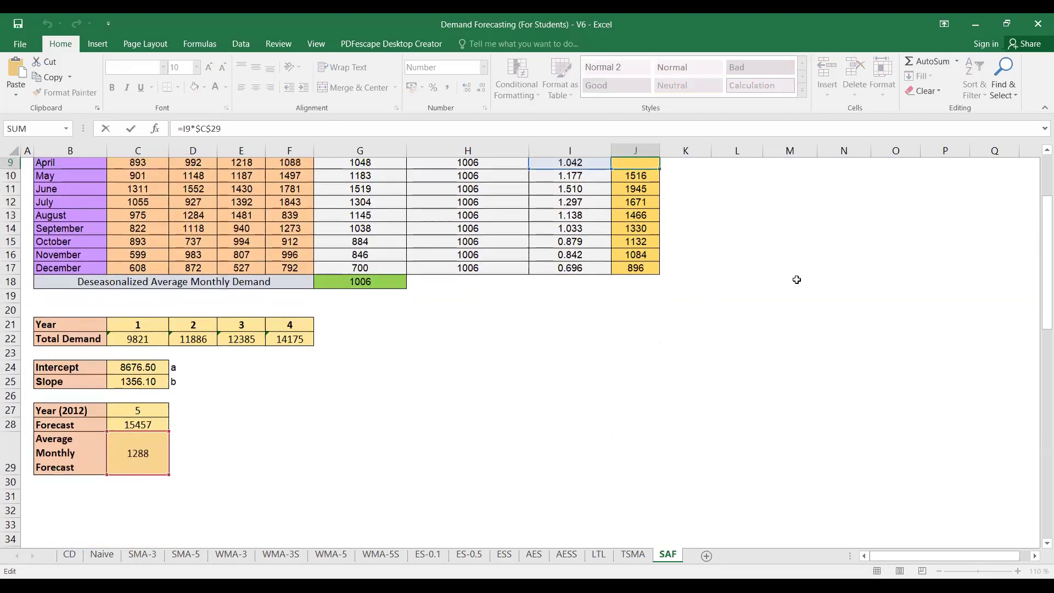
pyautogui.scroll(1, 797, 280)
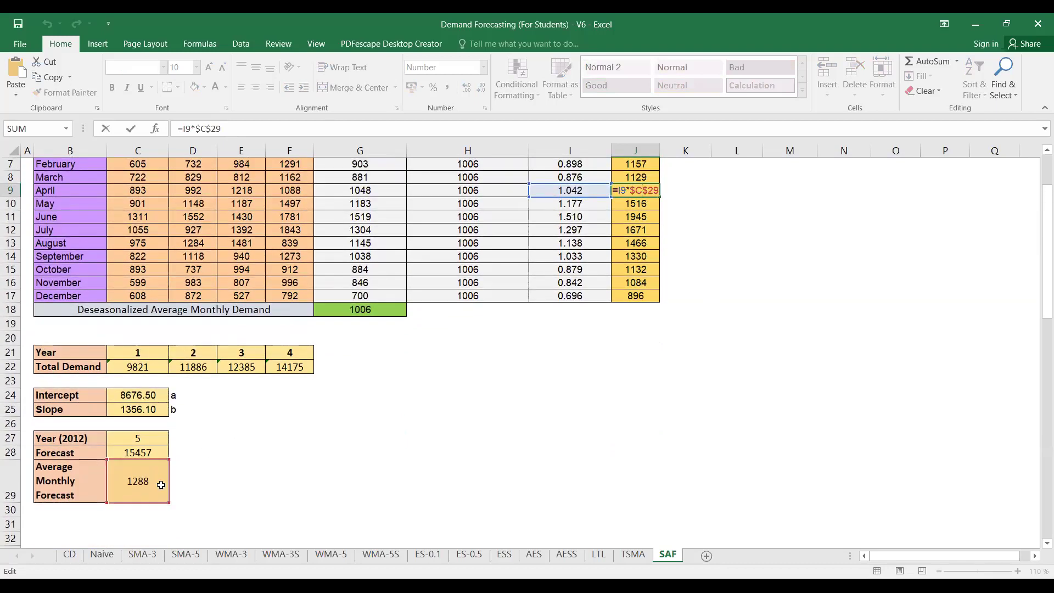
pyautogui.hotkey('ctrl', 'Return')
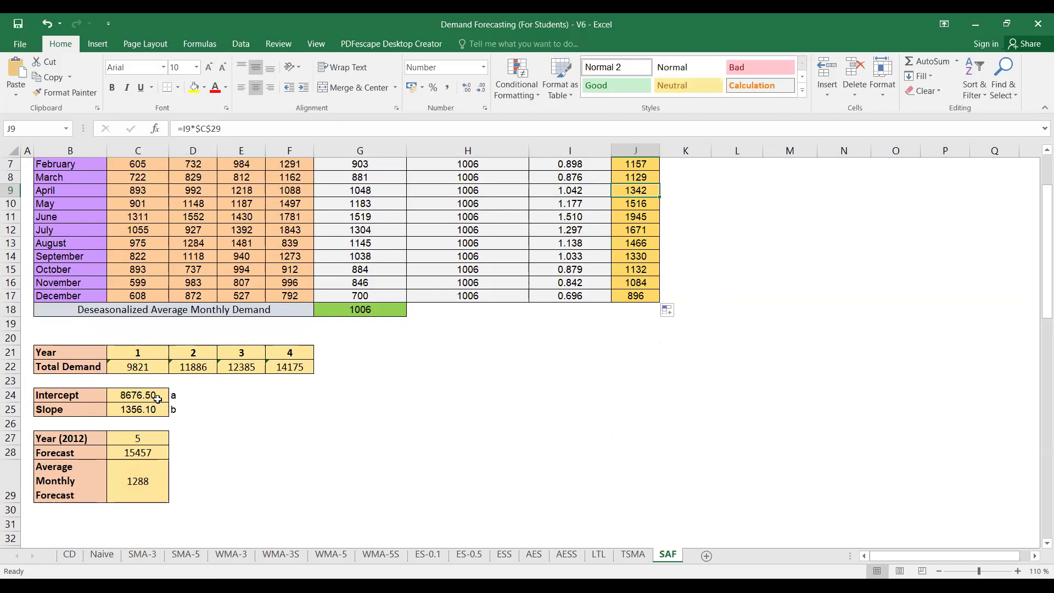
# Total the seasonal indices in I19 with =SUM(I6:I17), centred on a yellow fill
pyautogui.scroll(2, 157, 399)
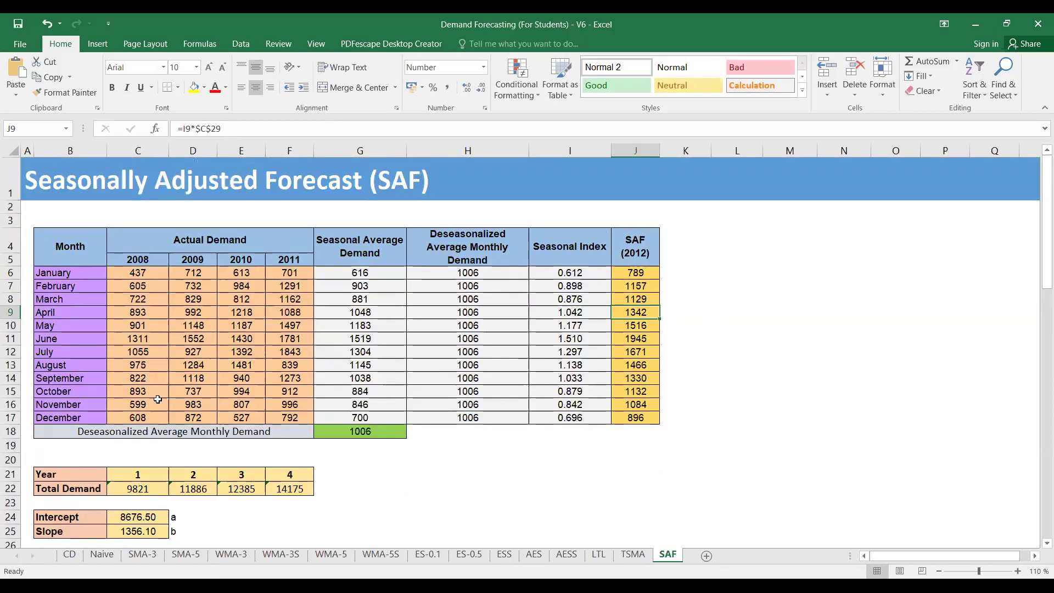
pyautogui.click(553, 441)
pyautogui.write('=')
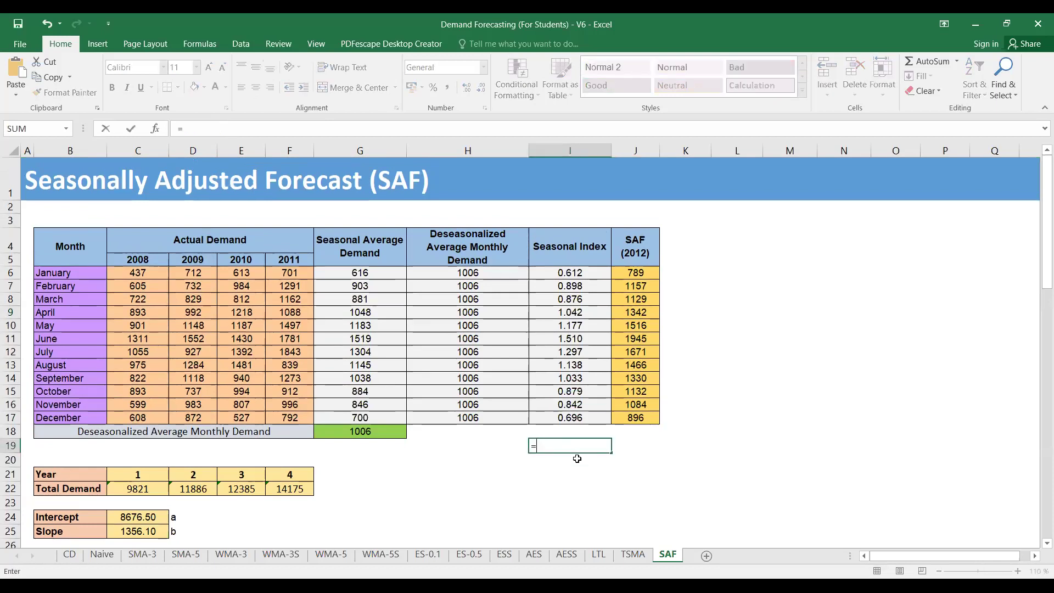
pyautogui.write('sum(')
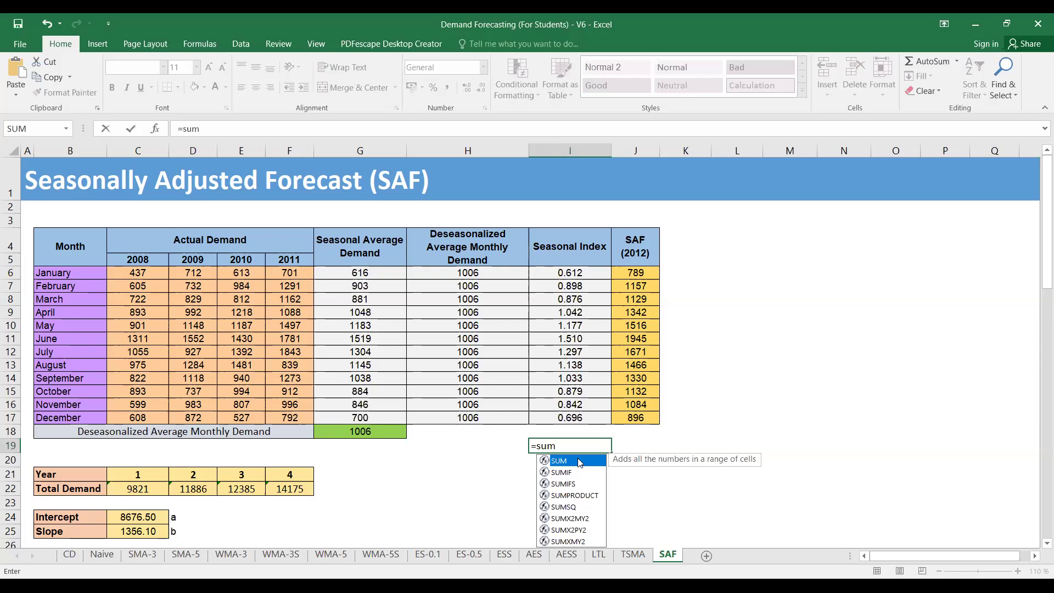
pyautogui.click(582, 279)
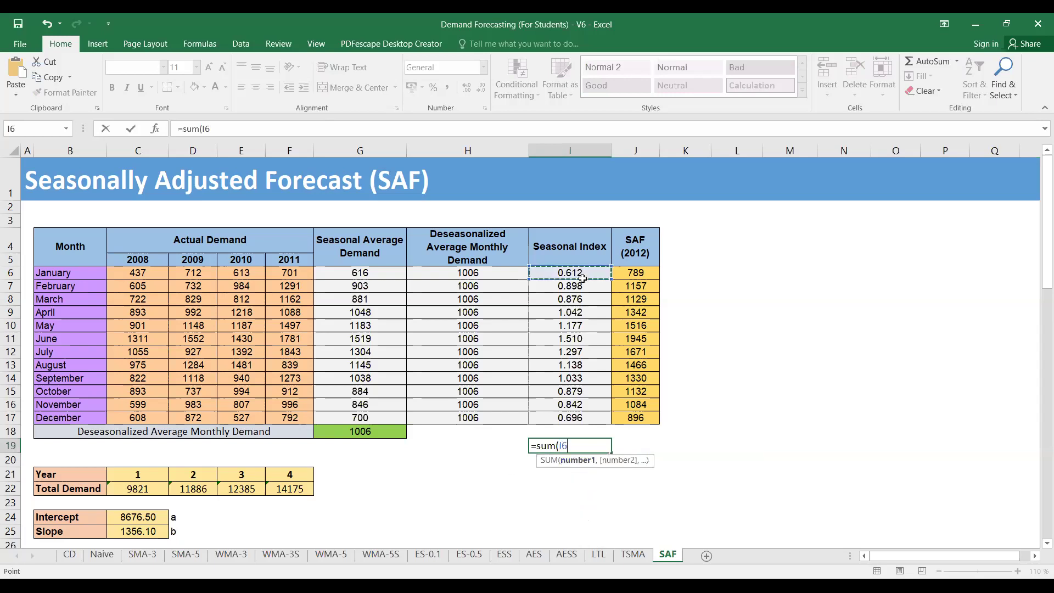
pyautogui.hotkey('ctrl', 'shift', 'Down')
pyautogui.write(')')
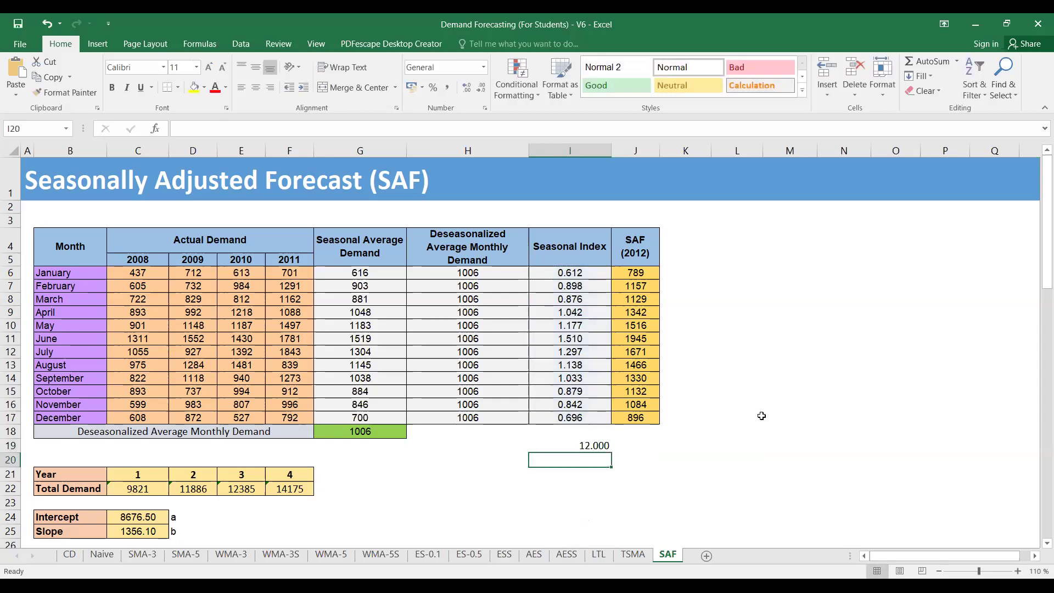
pyautogui.click(587, 443)
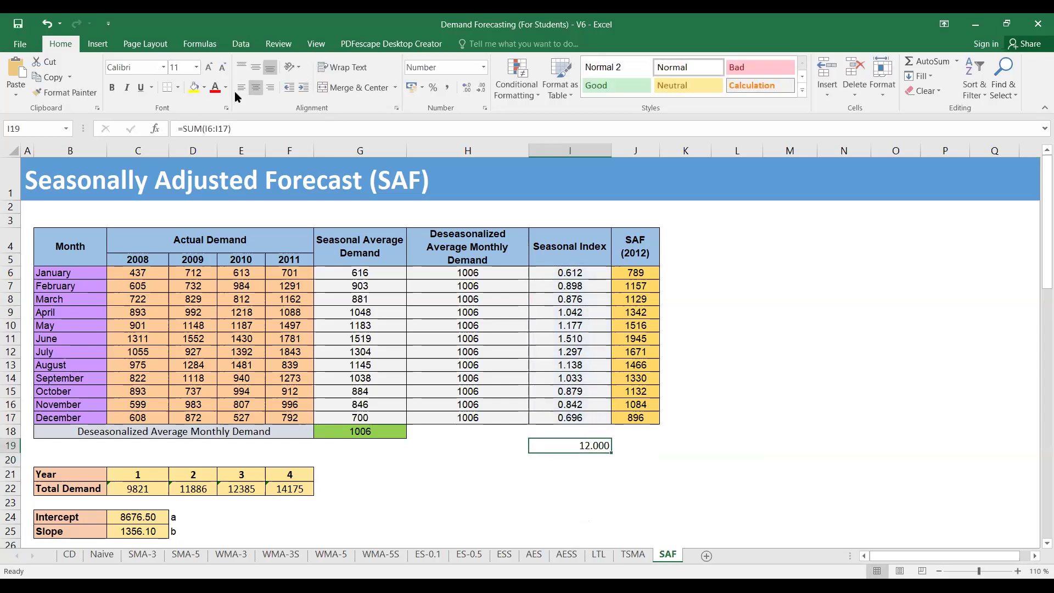
pyautogui.click(194, 92)
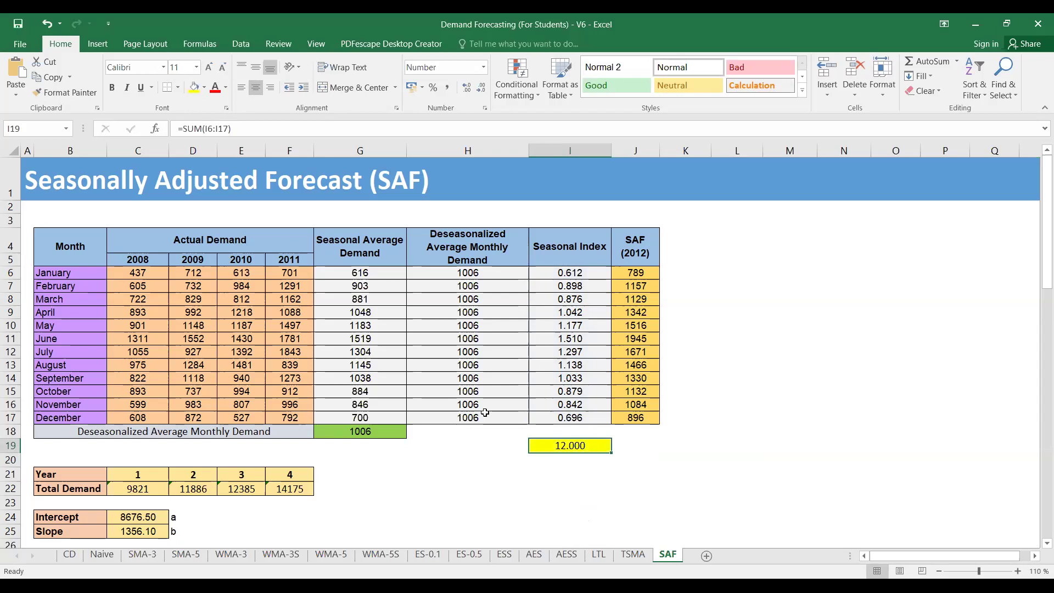
# Total the monthly SAF (2012) forecasts in J19 with =SUM(J6:J17)
pyautogui.click(641, 446)
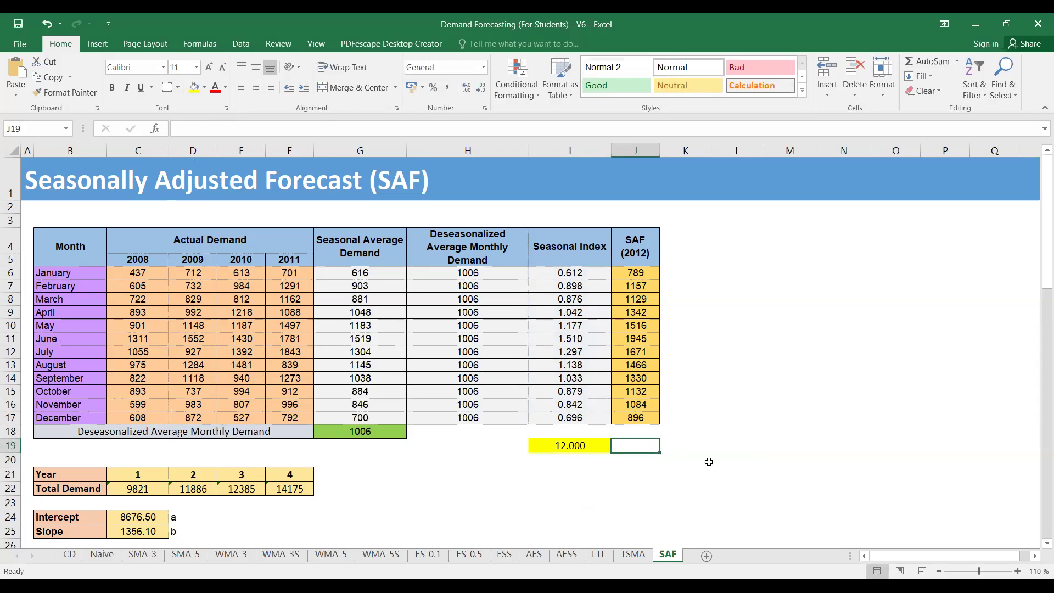
pyautogui.write('=sum')
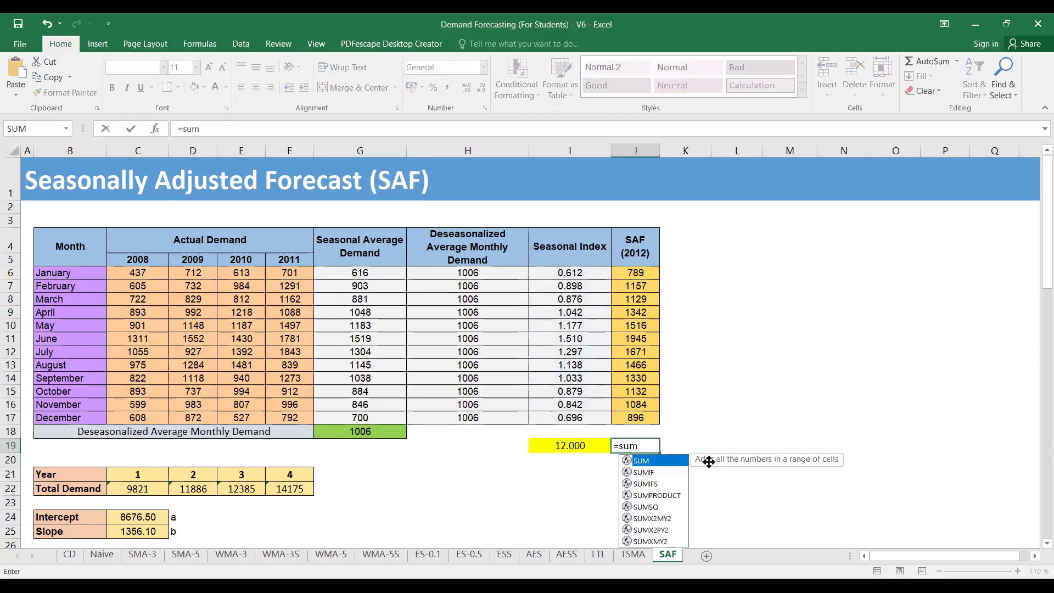
pyautogui.write('(')
pyautogui.click(631, 274)
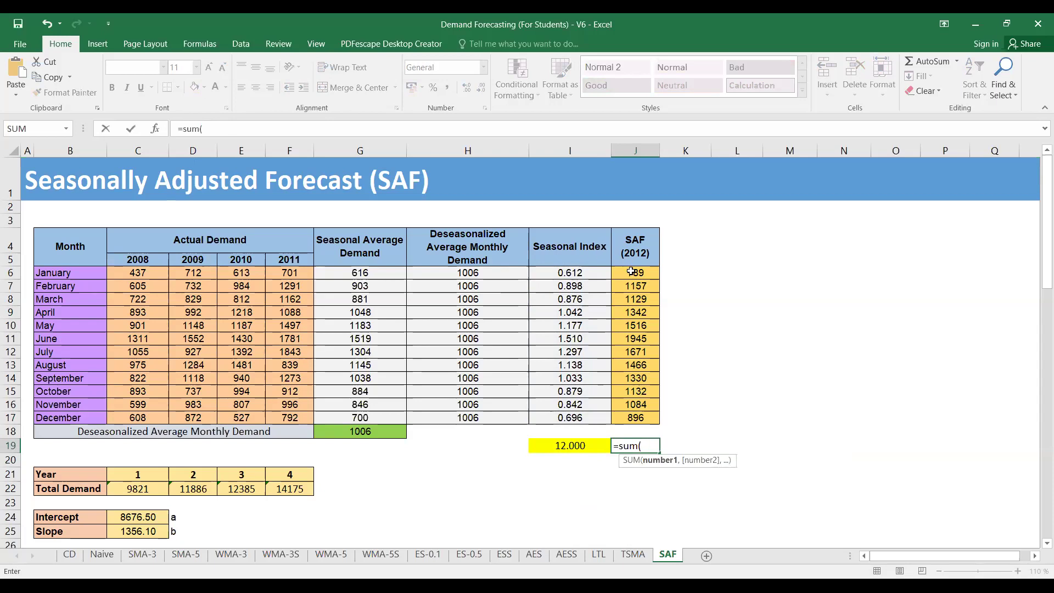
pyautogui.moveTo(634, 285); pyautogui.dragTo(636, 417)
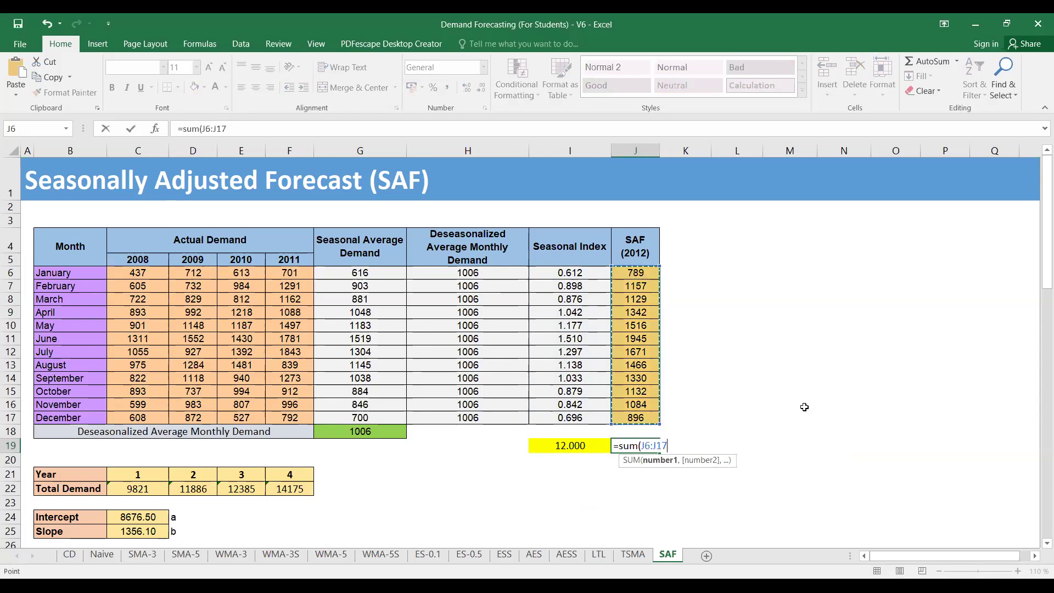
pyautogui.write(')')
pyautogui.press('Return')
# Format the SAF total in J19 and the yearly Forecast in C28 as bold with a yellow fill
pyautogui.click(656, 445)
pyautogui.click(193, 87)
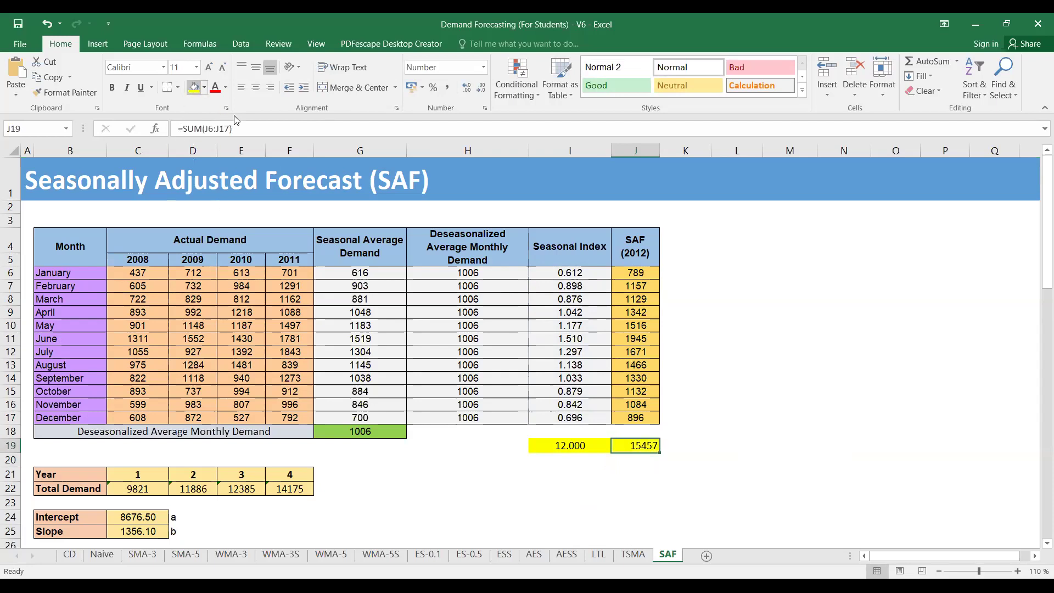
pyautogui.scroll(-2, 582, 495)
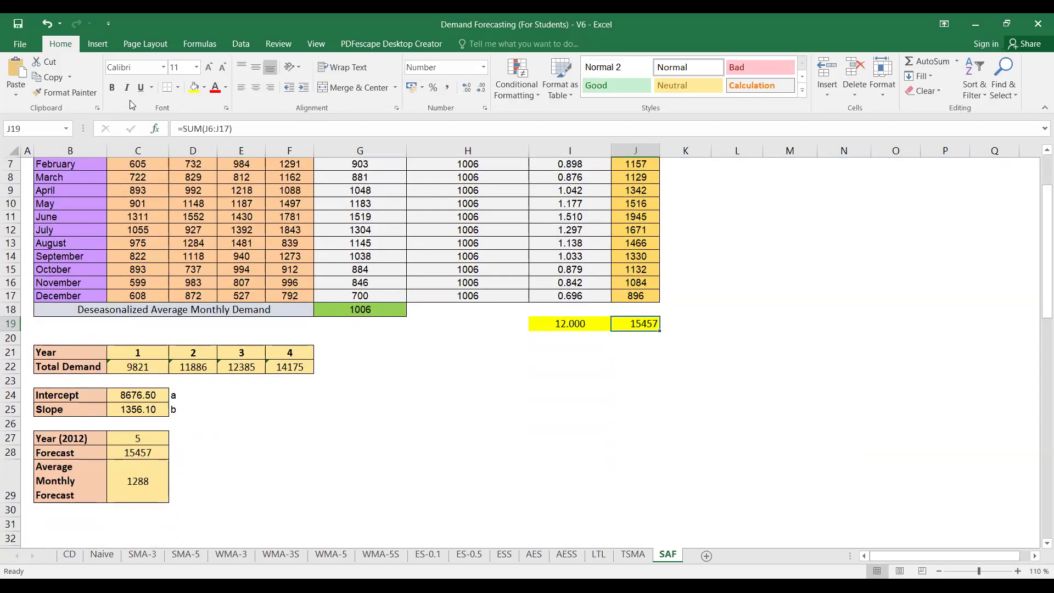
pyautogui.click(112, 87)
pyautogui.click(143, 453)
pyautogui.click(112, 87)
pyautogui.click(195, 88)
# Compare the SAF total in J19 with the yearly Forecast in C28, and review January's Seasonal Index formula in I6
pyautogui.scroll(2, 692, 398)
pyautogui.scroll(-2, 686, 393)
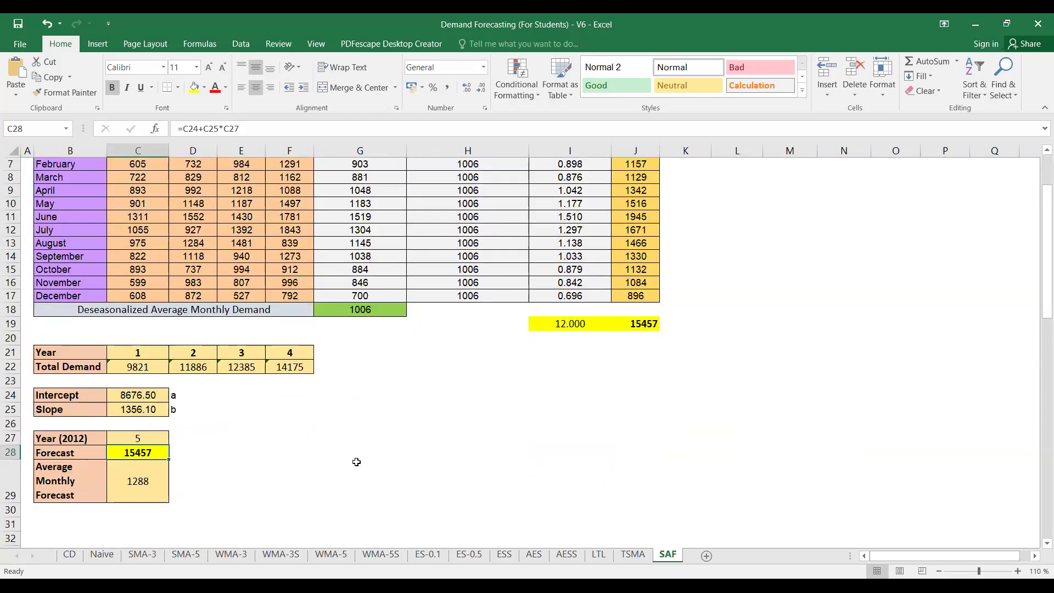
pyautogui.scroll(2, 356, 462)
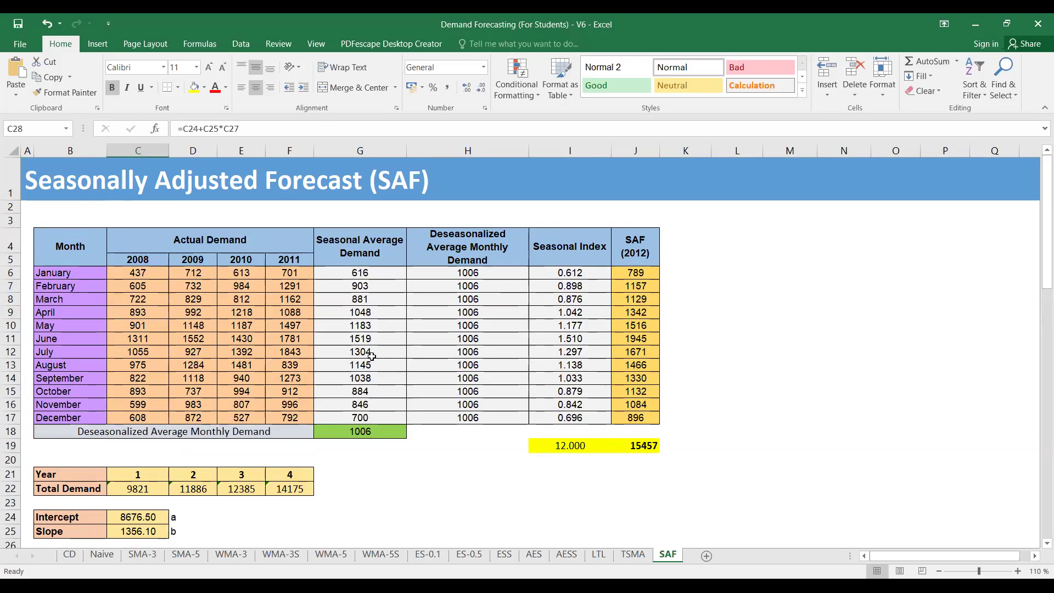
pyautogui.click(581, 271)
pyautogui.scroll(-1, 544, 340)
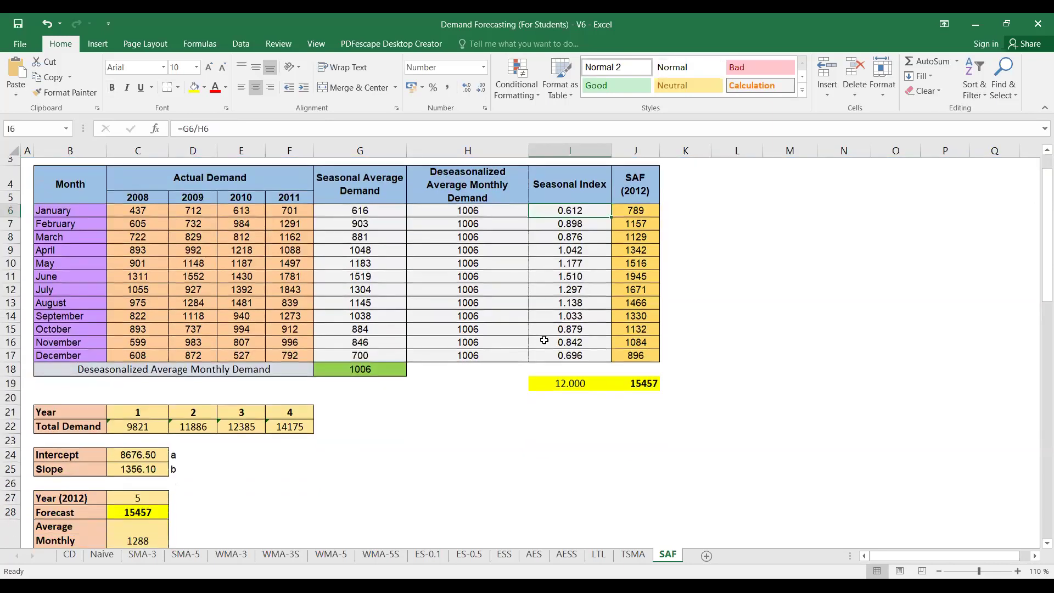
pyautogui.scroll(-2, 384, 483)
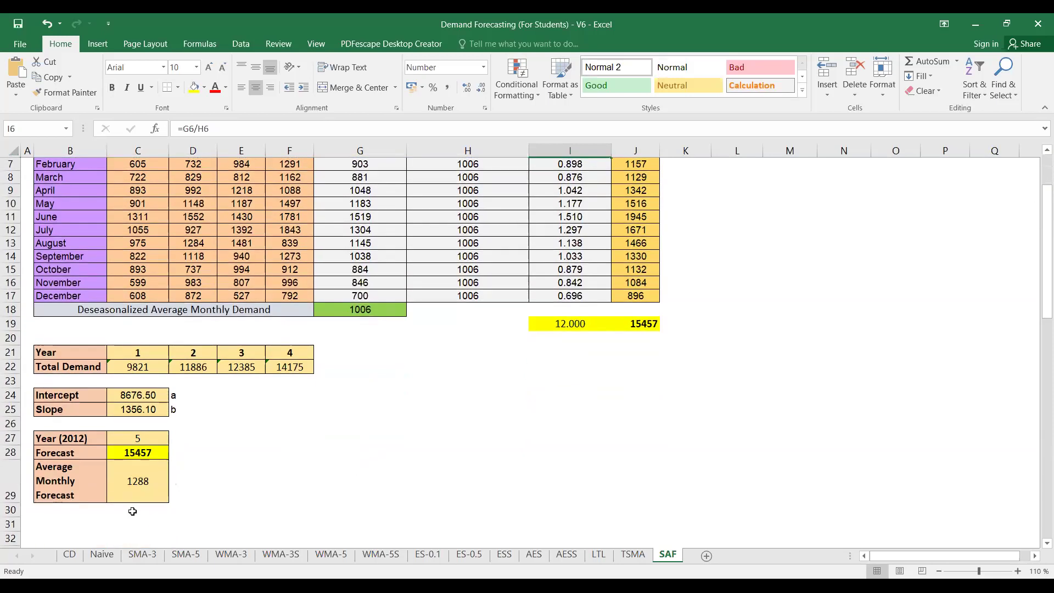
pyautogui.scroll(2, 169, 466)
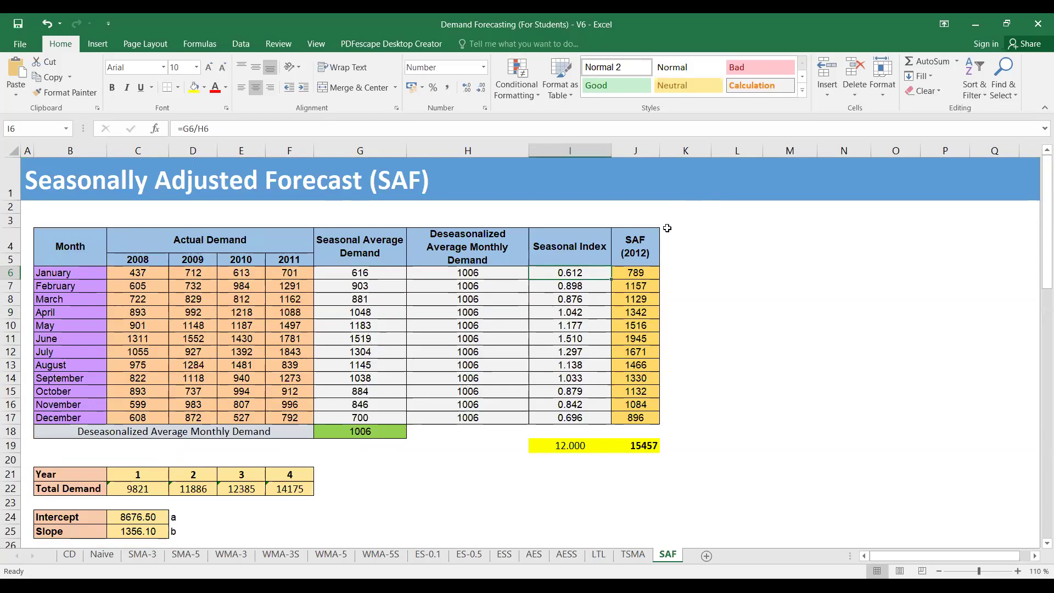